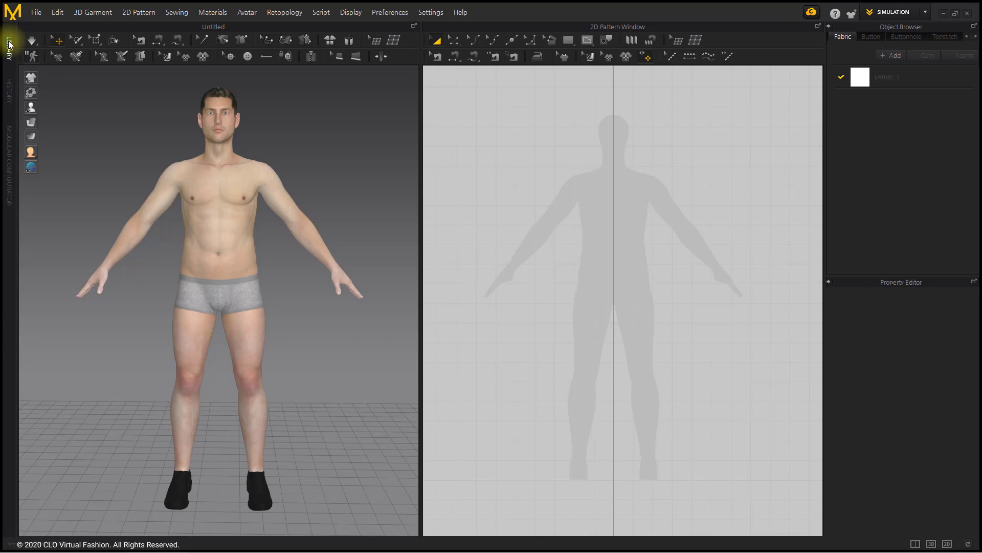
- Load the Men_Set1.zpac garment from the library without its avatar pose and size
left_click(9, 45)
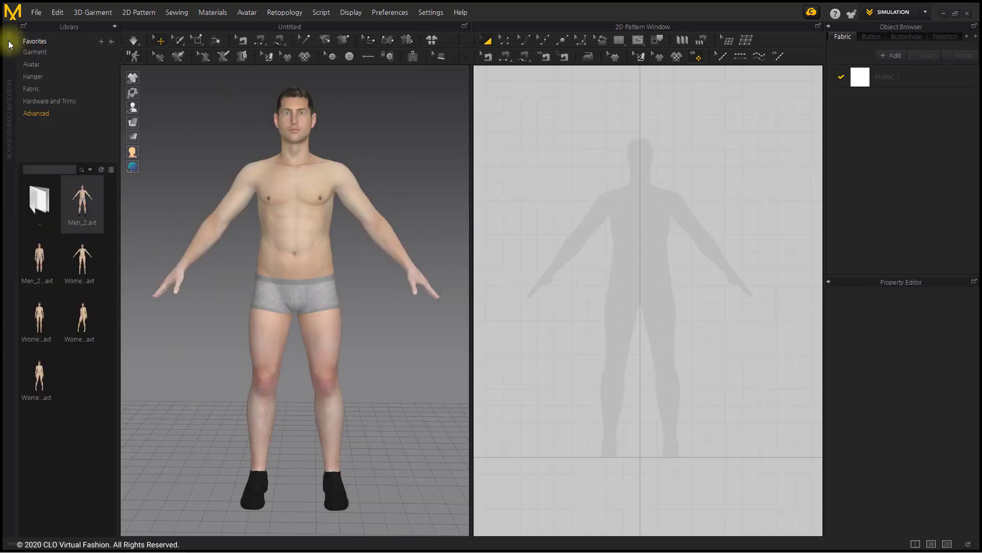
left_click(53, 51)
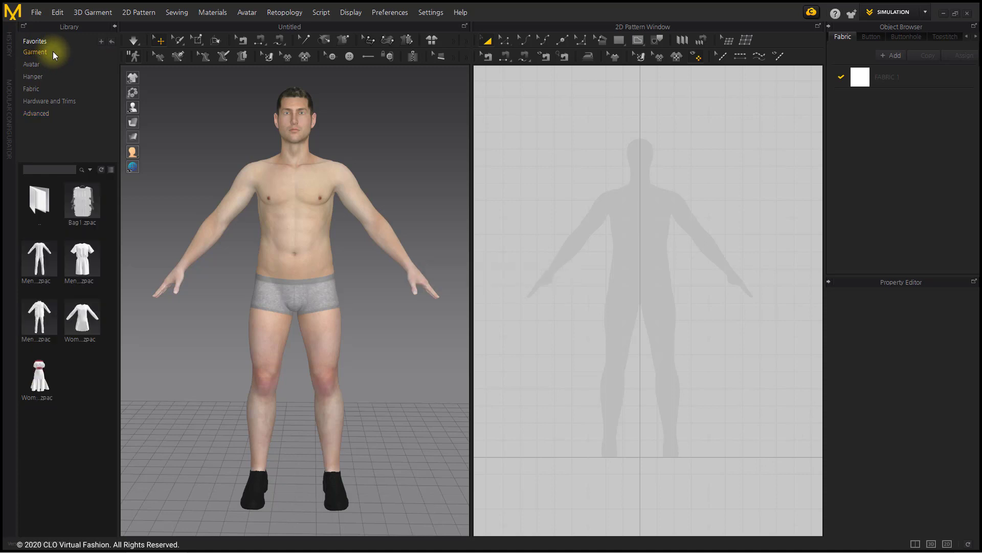
mouse_move(41, 272)
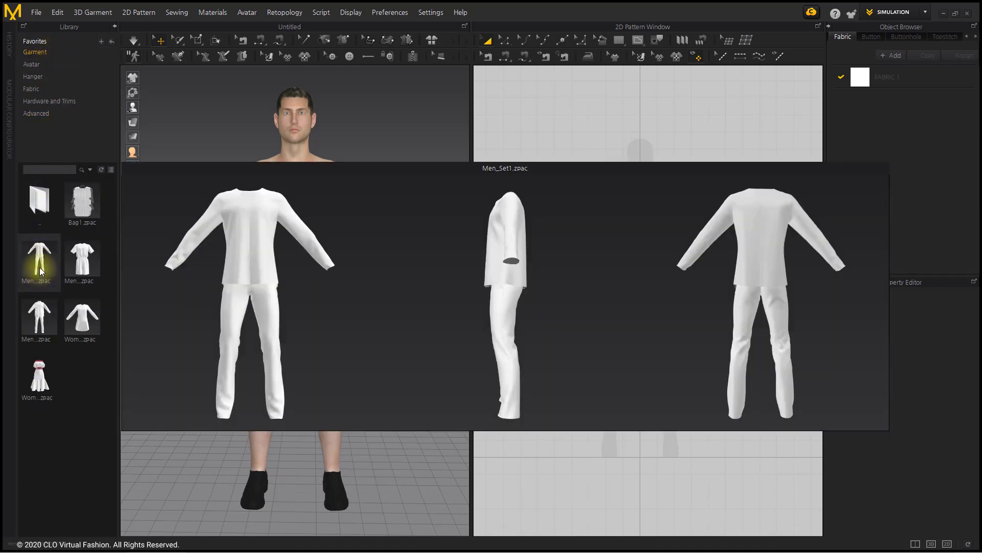
double_click(41, 270)
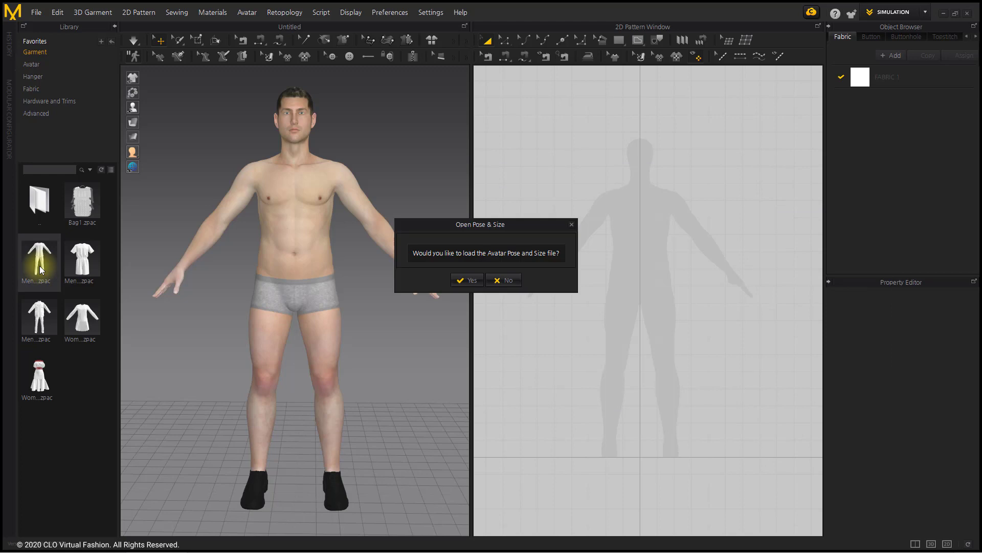
left_click(509, 282)
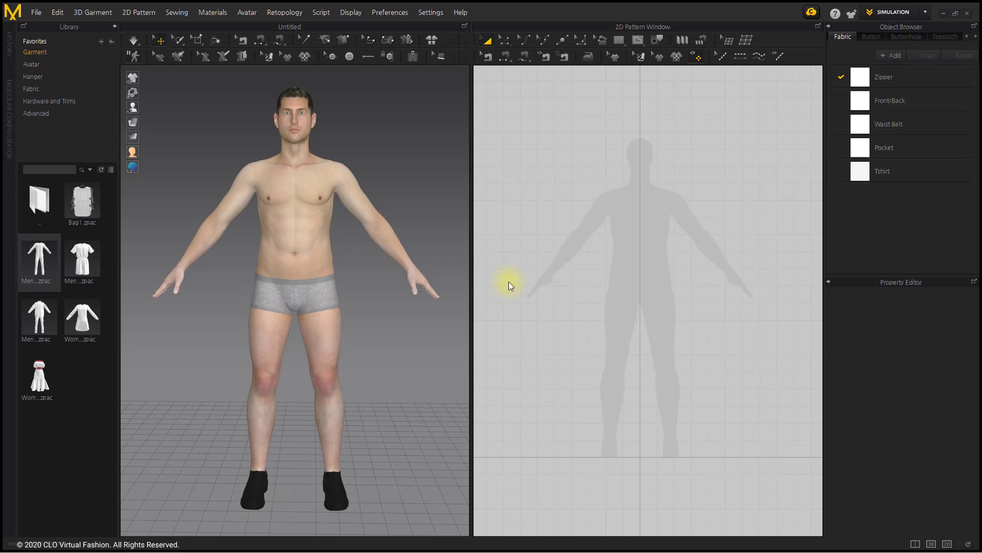
left_click(114, 27)
scroll(606, 260, "down", 3)
scroll(609, 268, "up", 2)
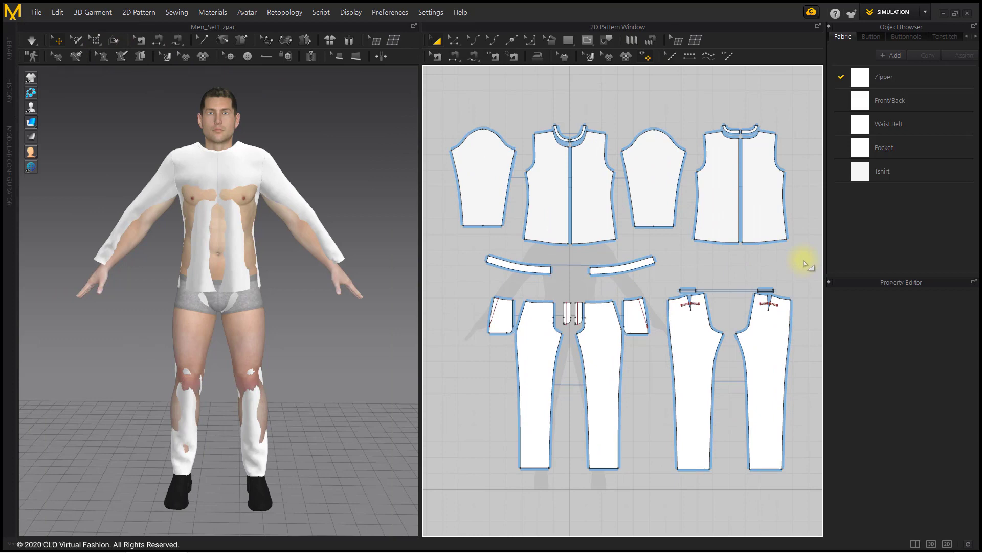
- Delete all the T-shirt pattern pieces and remove the unused Tshirt fabric
left_click(570, 162)
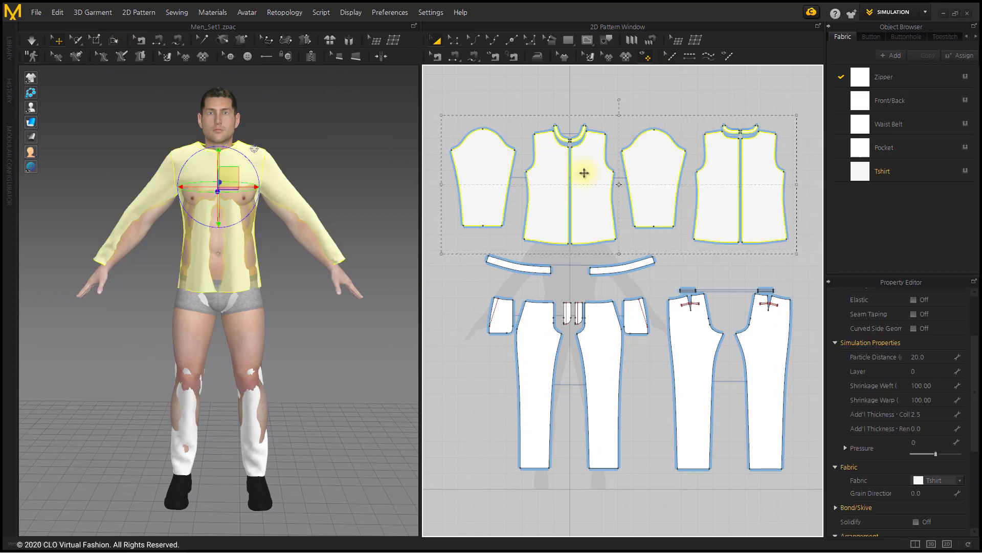
key("Delete")
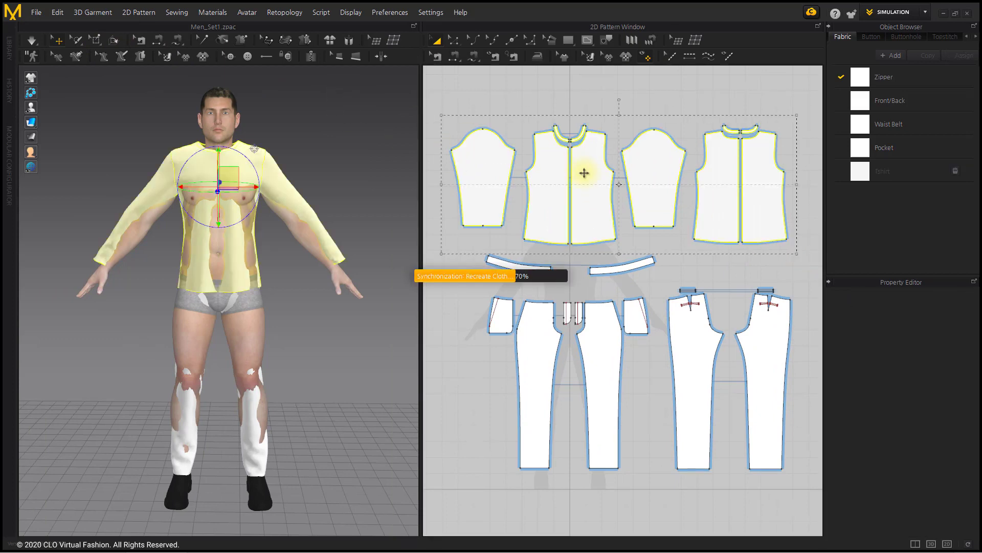
key("Delete")
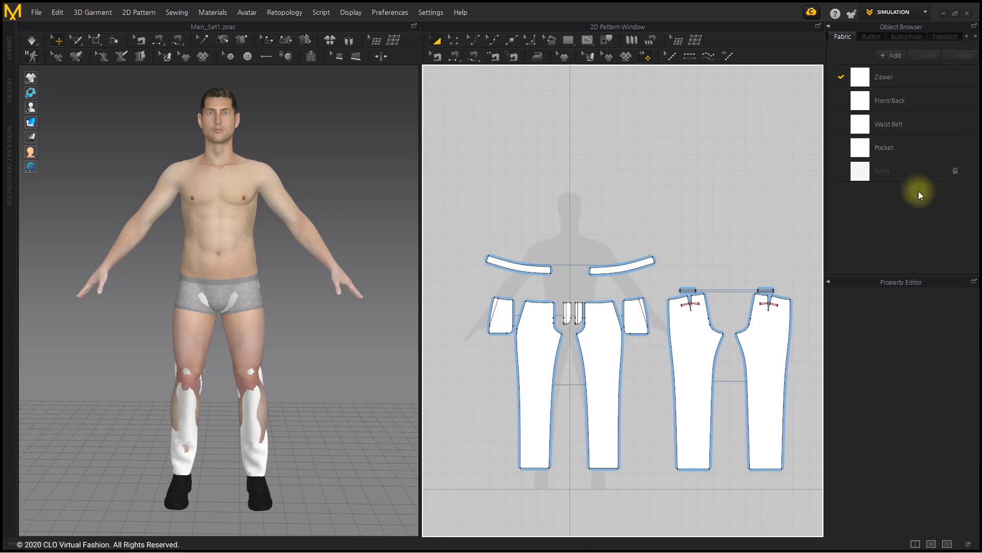
left_click(955, 171)
- Set the particle distance to 20 and the weft shrinkage to 110 for all trouser patterns
right_click_drag(639, 232, 642, 160)
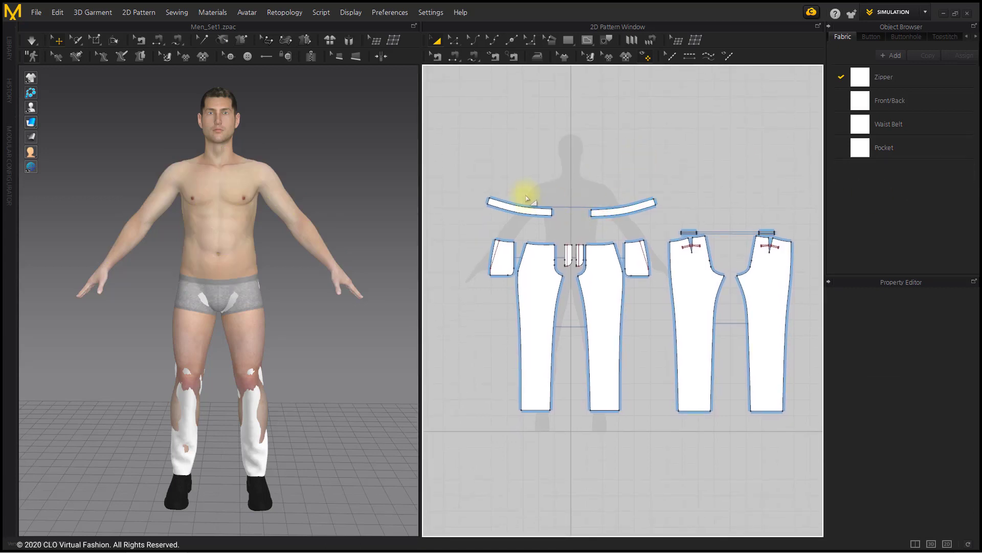
right_click_drag(540, 241, 536, 210)
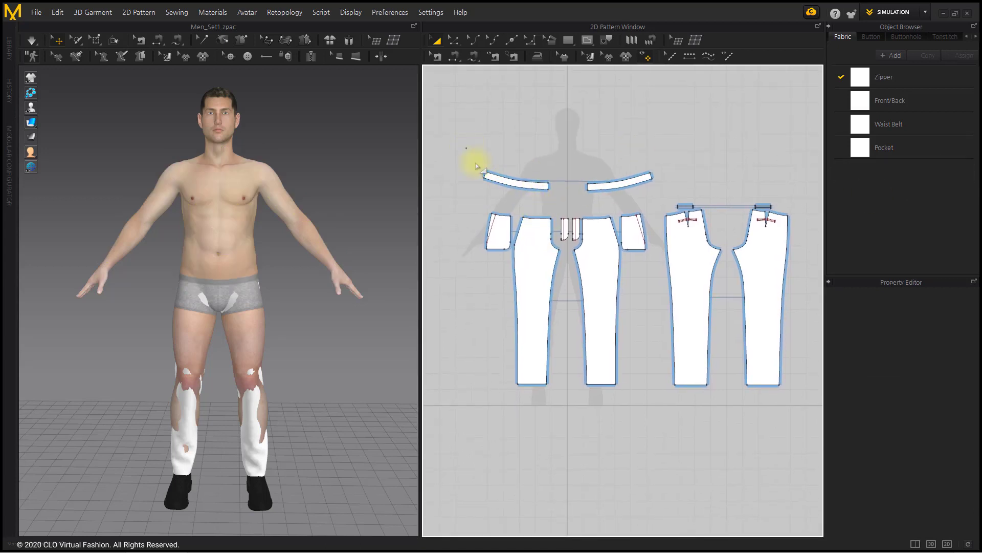
left_click_drag(810, 410, 816, 411)
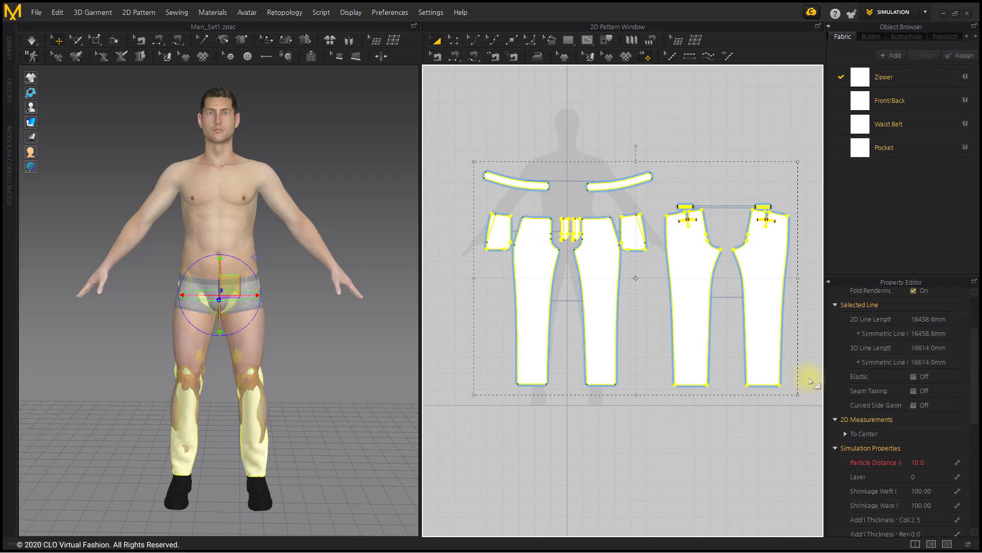
left_click_drag(893, 275, 892, 193)
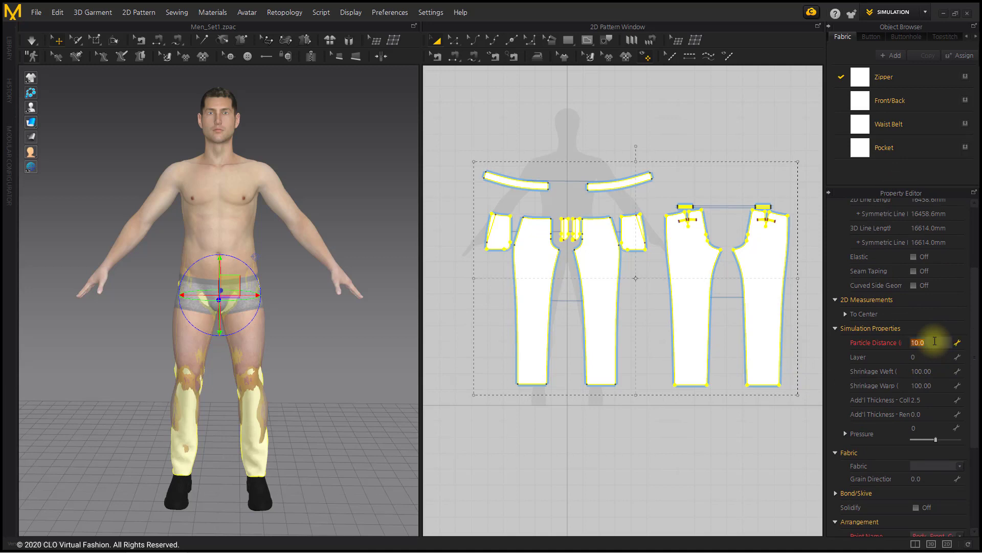
key("Return")
scroll(934, 341, "down", 2)
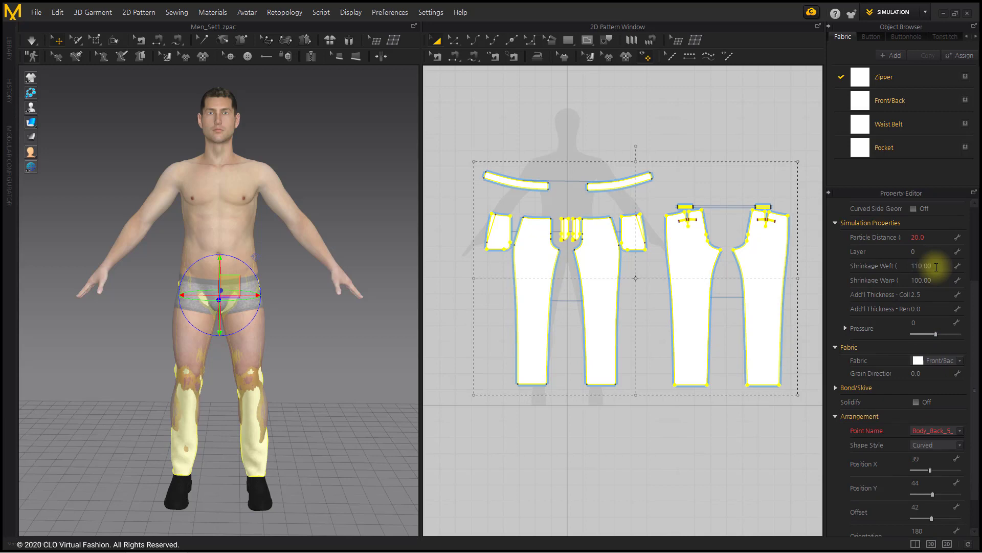
left_click(649, 413)
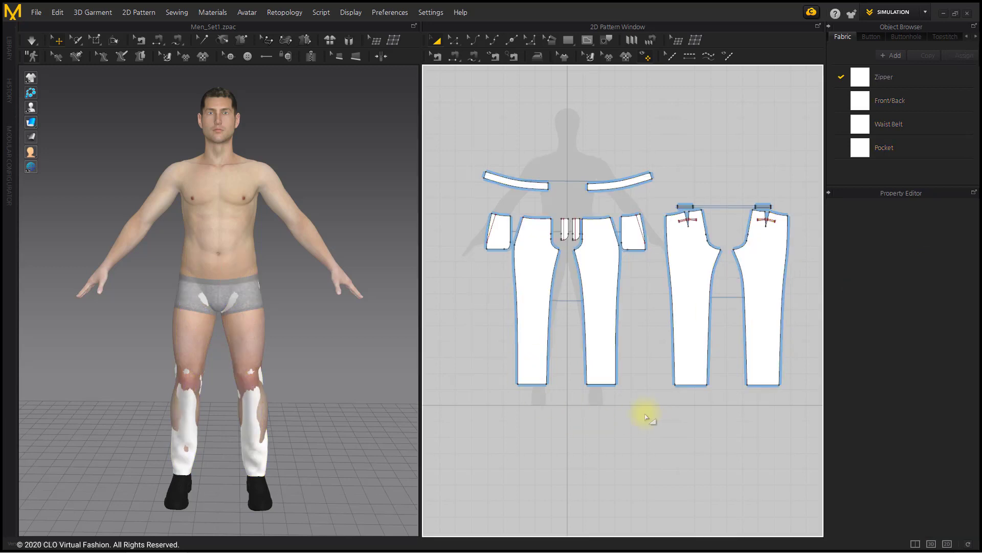
- Move the front trouser panels, pocket pieces and fly pieces forward, clear of the avatar's legs
left_click(350, 315)
right_click_drag(350, 316, 348, 327)
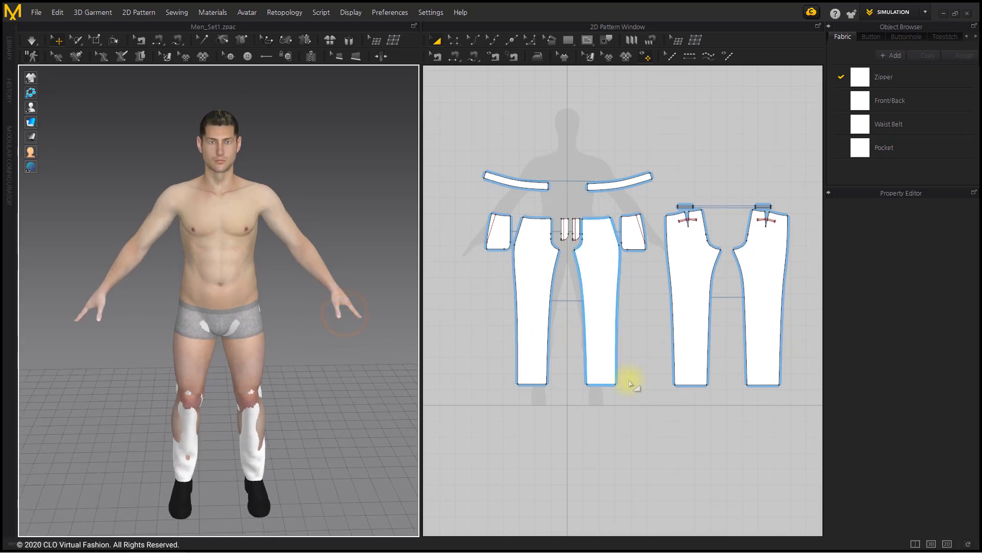
left_click_drag(658, 398, 562, 215)
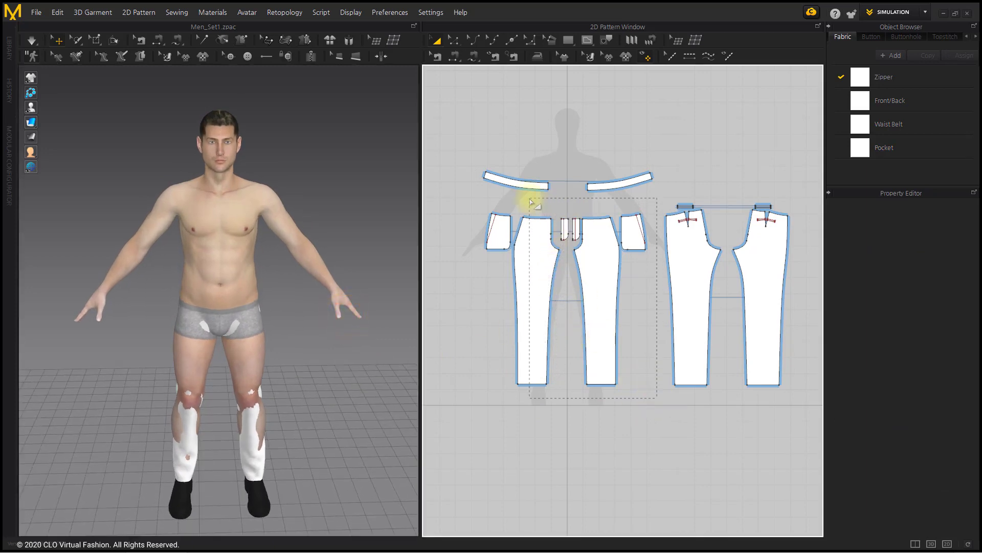
left_click_drag(472, 234, 472, 233)
right_click_drag(279, 381, 254, 335)
left_click_drag(257, 335, 264, 337)
right_click_drag(282, 332, 206, 326)
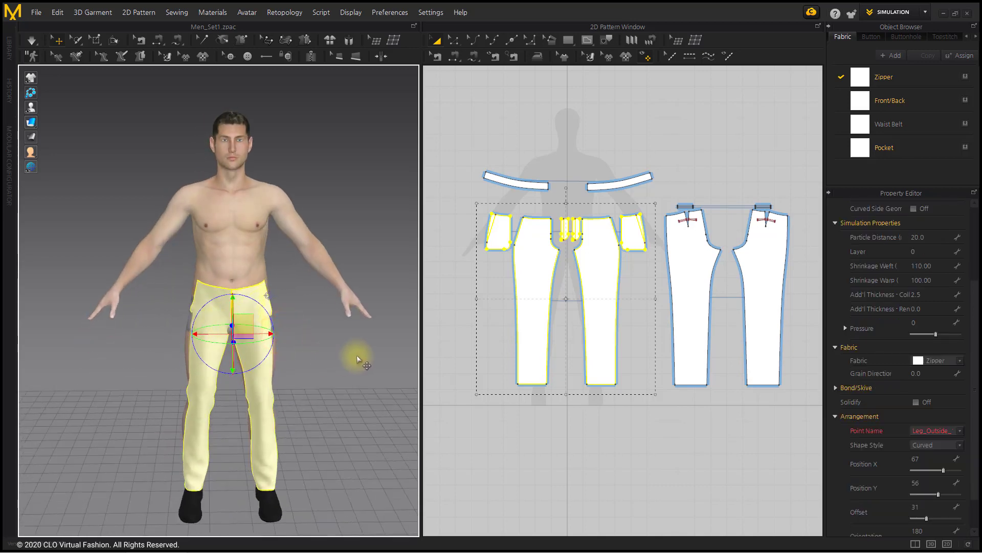
- Move the back trouser panels and their upper pieces backward, out of the avatar's body
right_click_drag(357, 356, 135, 359)
middle_click_drag(248, 368, 219, 333)
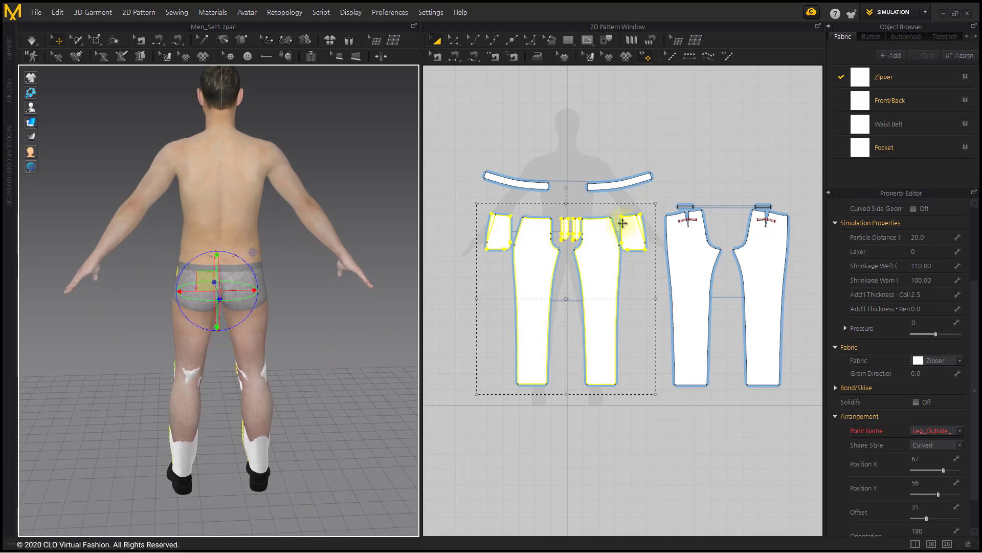
left_click_drag(656, 190, 732, 280)
left_click_drag(791, 434, 793, 435)
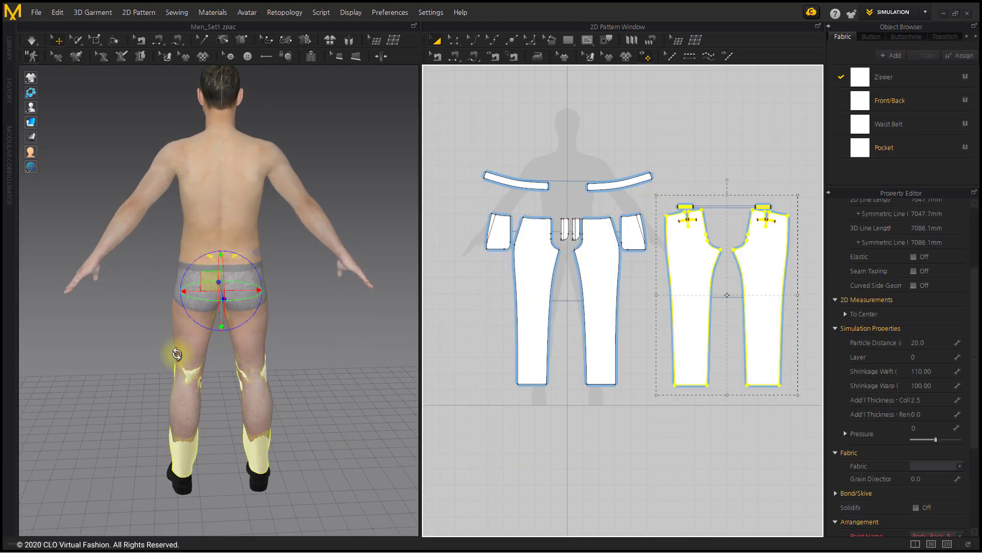
right_click_drag(171, 357, 175, 351)
left_click_drag(274, 298, 276, 302)
- Reposition the two waist belt pieces around the outside of the avatar's waist
right_click_drag(351, 359, 288, 339)
middle_click_drag(288, 338, 244, 341)
right_click_drag(245, 341, 247, 336)
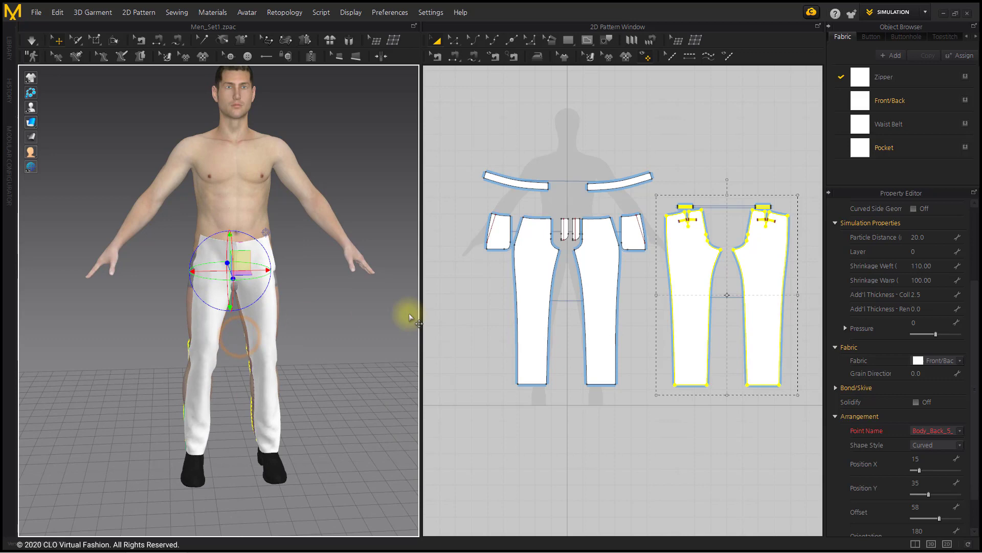
left_click(529, 166)
left_click(605, 187)
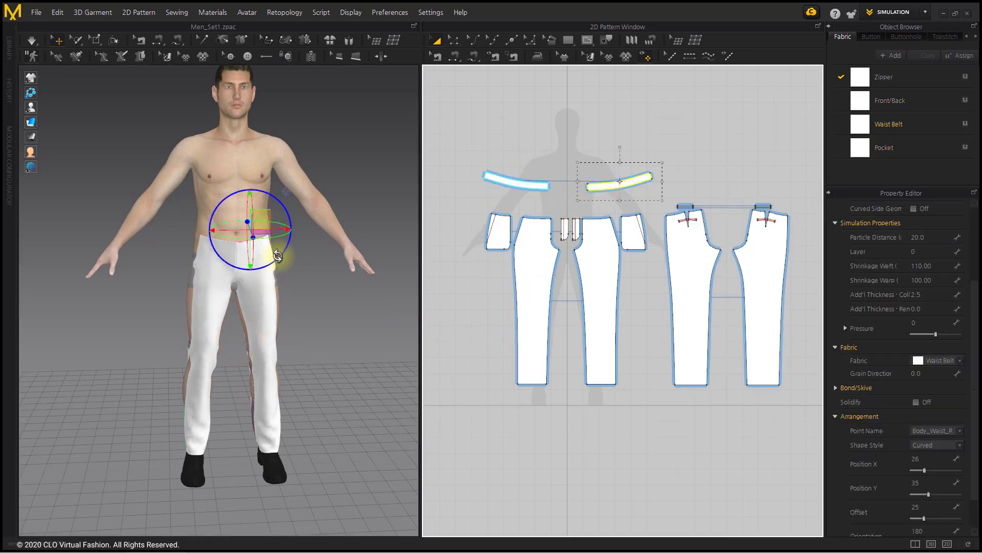
right_click_drag(276, 254, 270, 232)
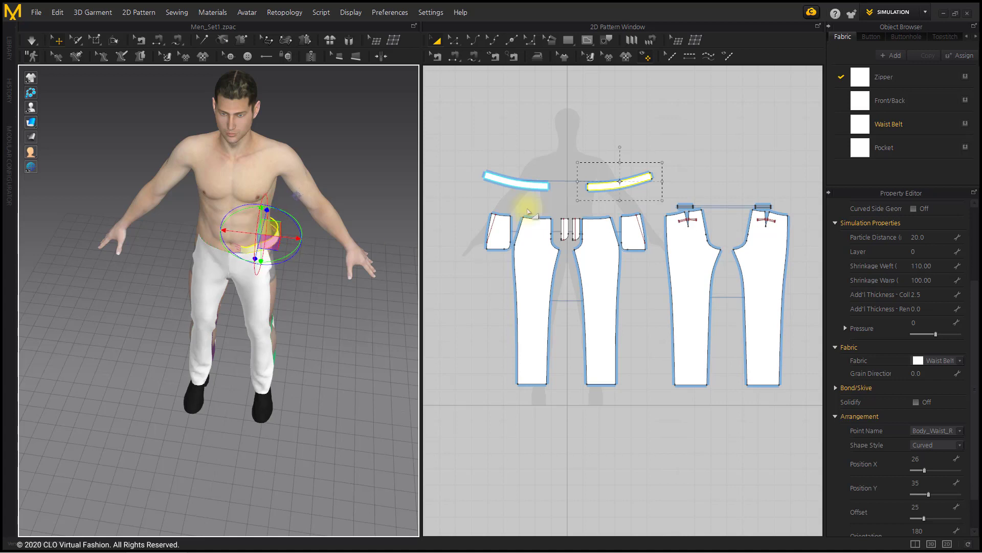
left_click(516, 184)
left_click_drag(231, 227, 223, 234)
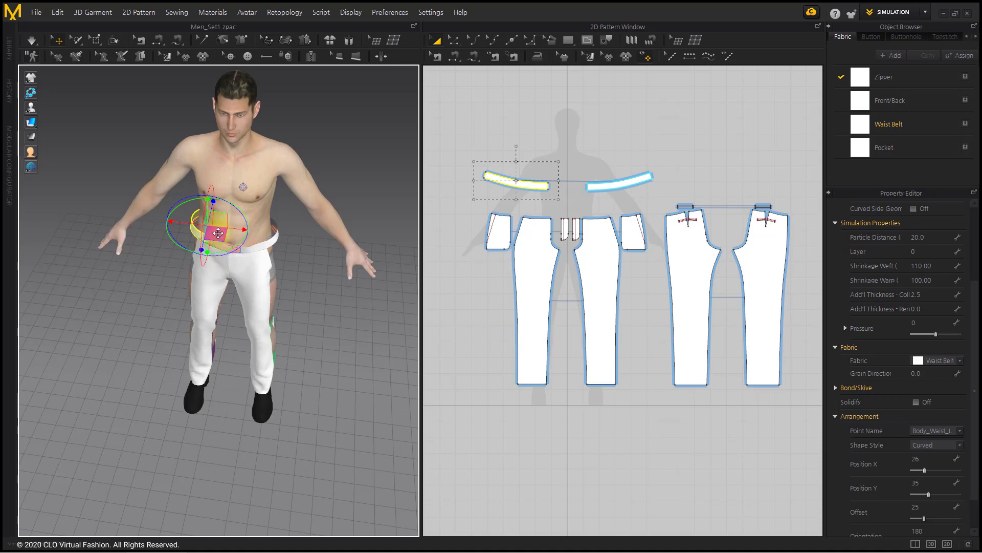
left_click(243, 271)
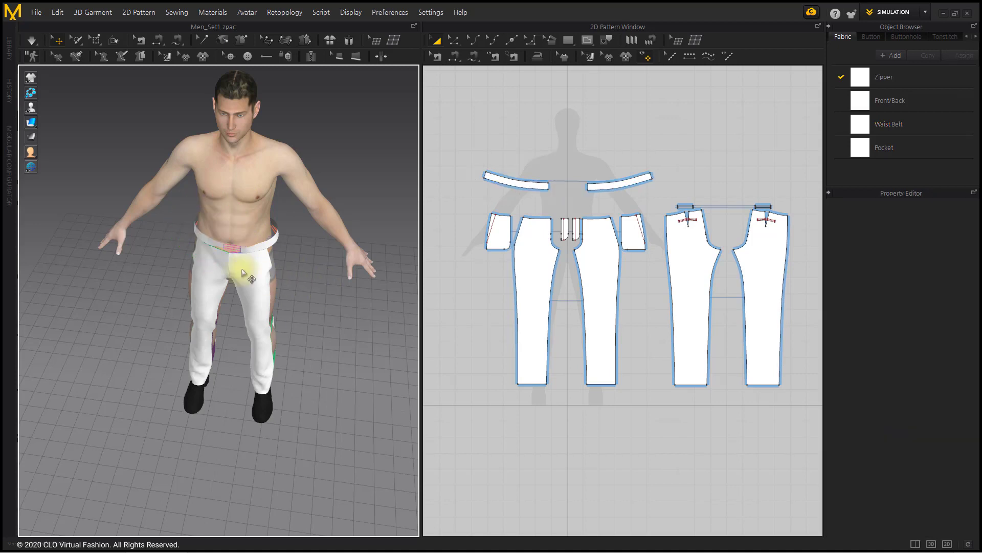
- Fine-tune the placement of both waist belt pieces, checking them from each side of the avatar
right_click_drag(243, 271, 222, 281)
left_click(253, 256)
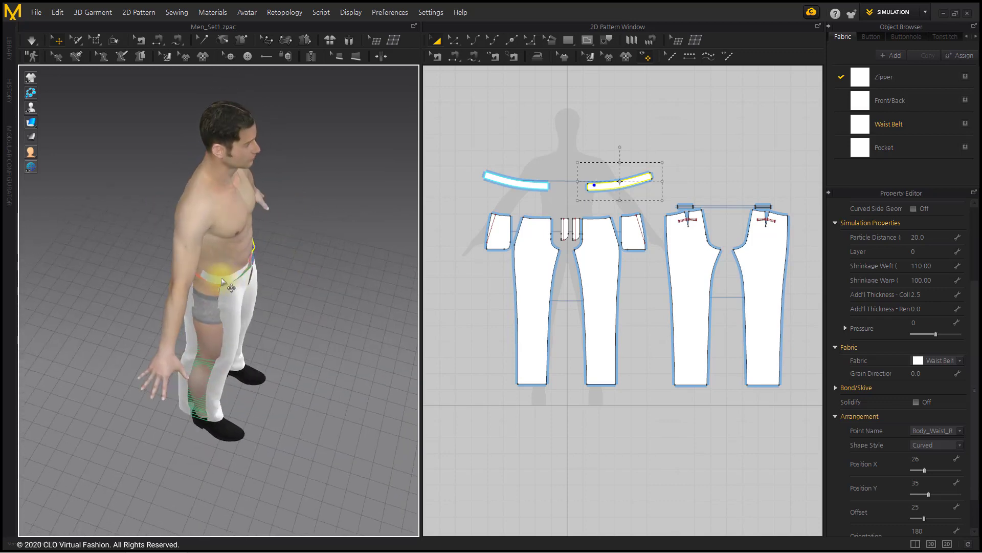
left_click(223, 281)
mouse_move(263, 256)
right_mouse_down()
mouse_move(243, 244)
mouse_move(267, 263)
right_mouse_up()
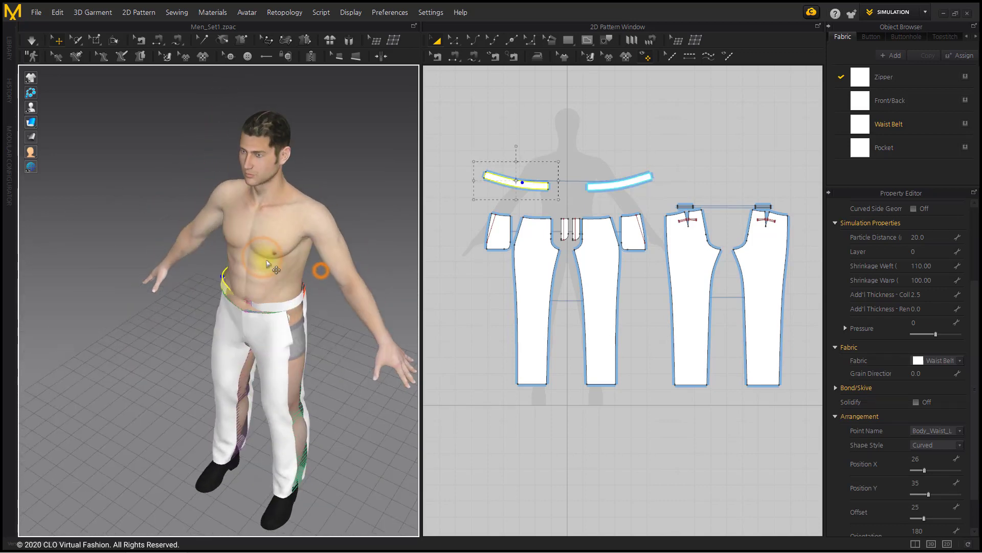
left_click(282, 300)
right_click_drag(280, 301, 317, 283)
left_click(317, 283)
- Apply Strengthen to all trouser patterns
key("ctrl+a")
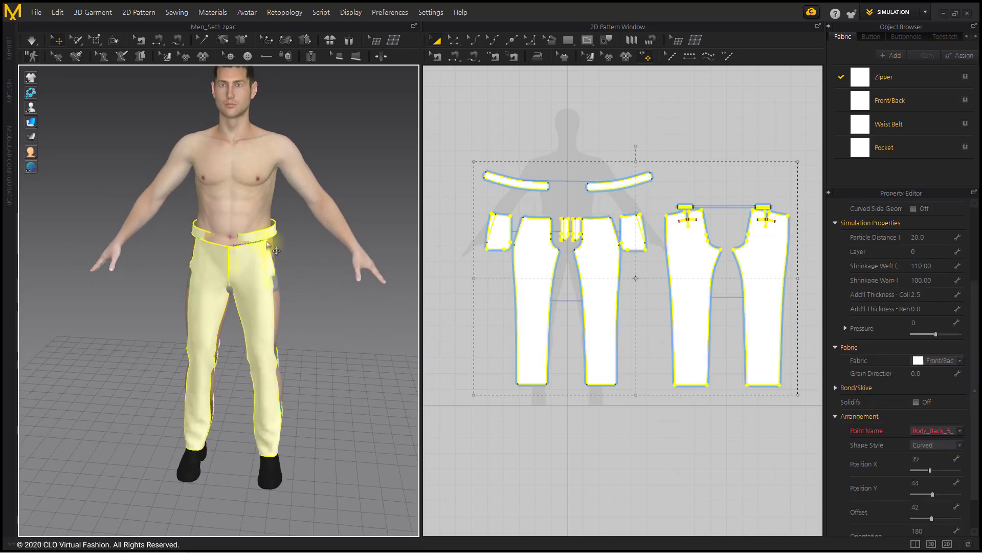
right_click(266, 237)
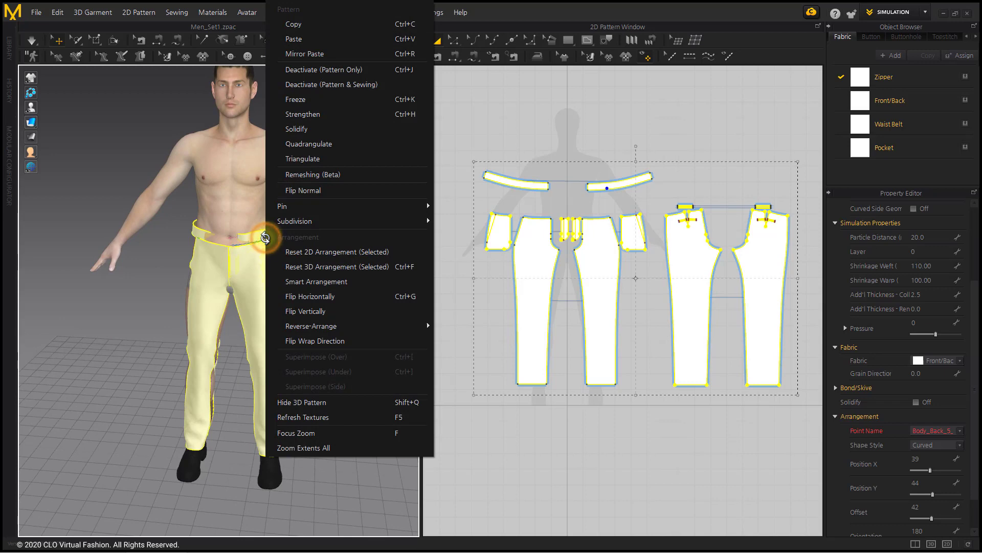
left_click(310, 116)
left_click(302, 261)
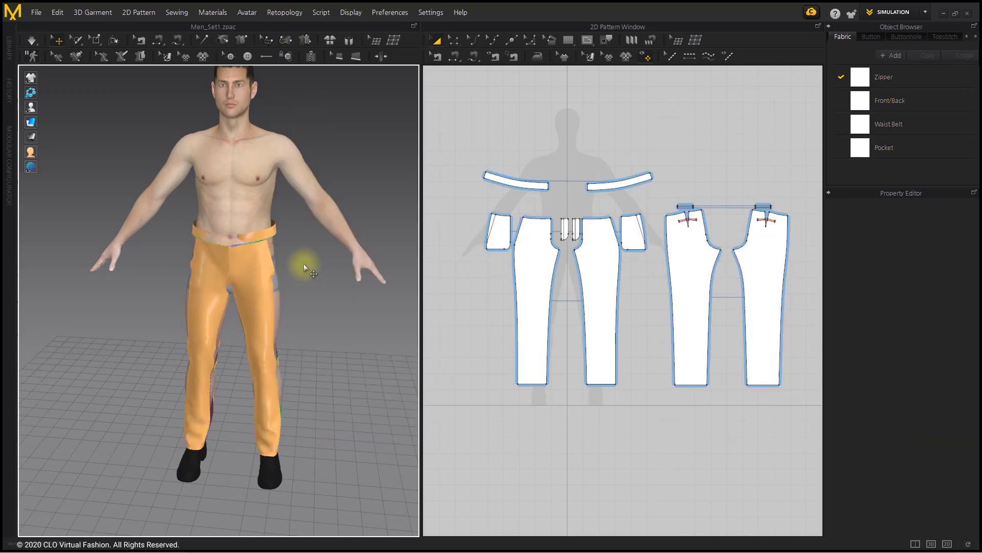
- Simulate the trousers, pulling the inner leg fabric into place, and inspect the drape from front and back
left_click(32, 39)
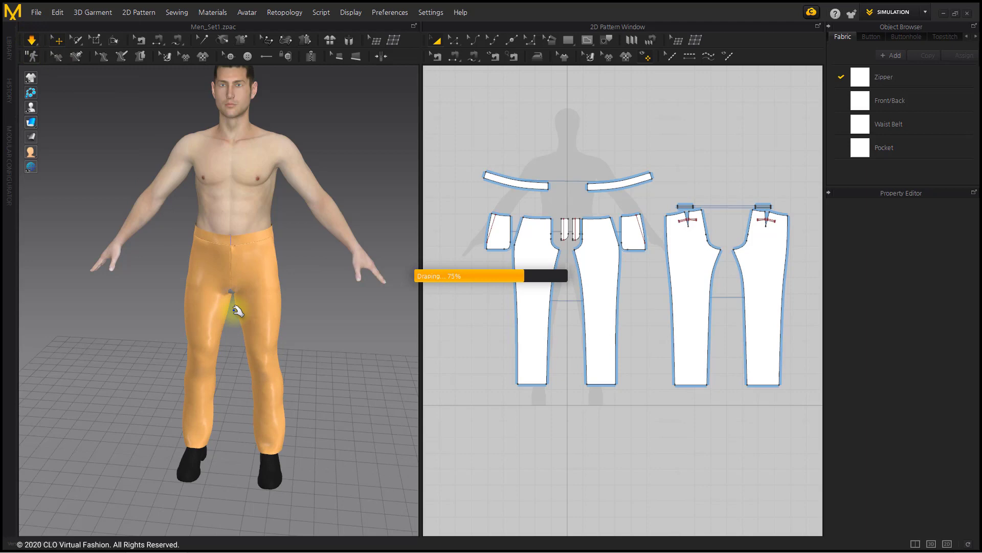
left_click(223, 376)
left_click(245, 350)
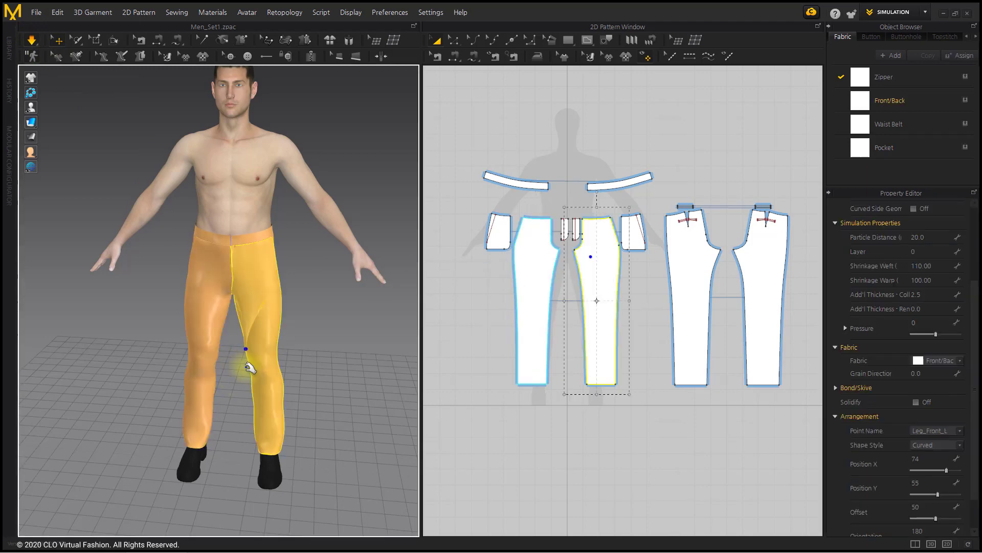
right_click_drag(301, 305, 215, 313)
left_click_drag(711, 176, 791, 220)
left_click(293, 351)
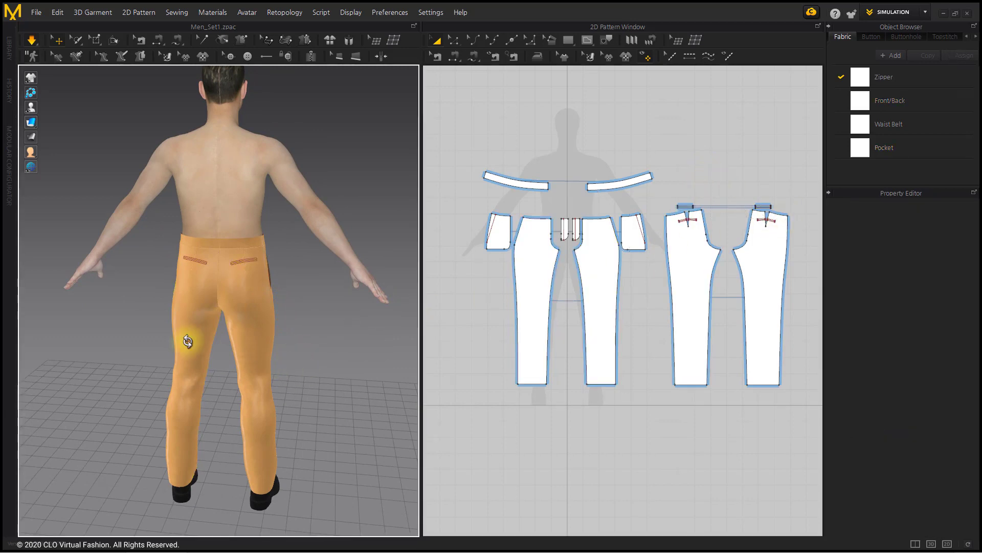
right_click_drag(186, 339, 432, 335)
scroll(373, 339, "up", 3)
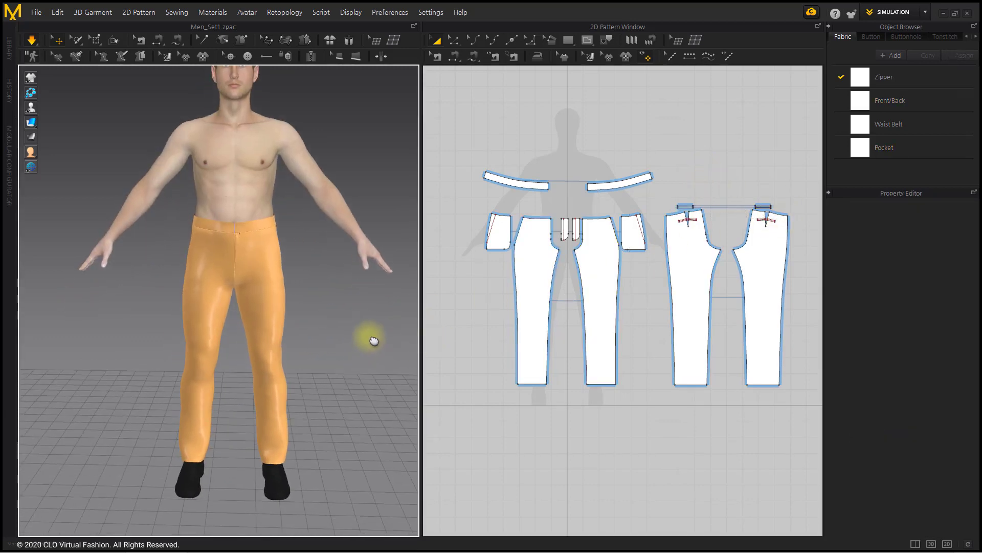
- Select all trouser patterns and widen them by setting Shrinkage Weft to 115, then raising it to 118
left_click_drag(475, 144, 793, 422)
left_click(941, 372)
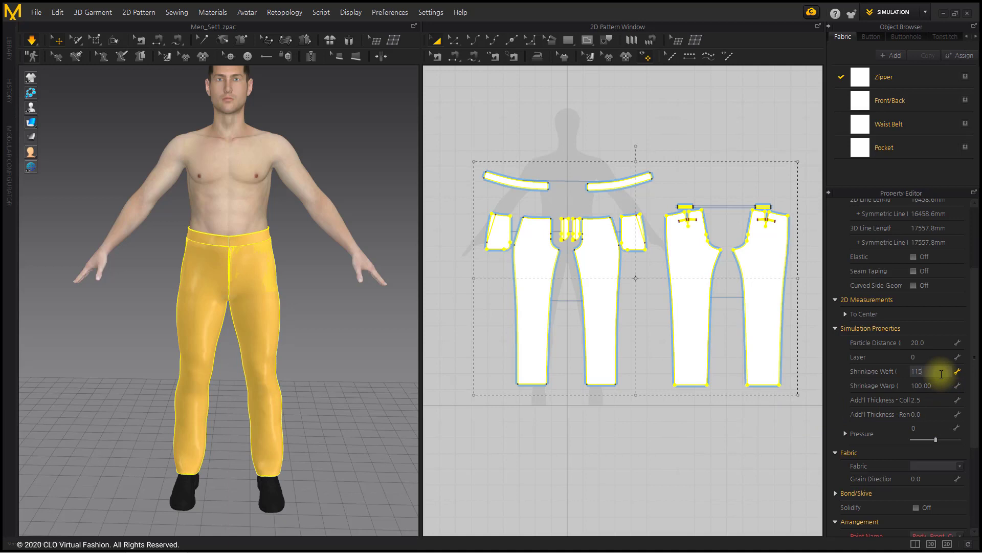
type("115")
key("Return")
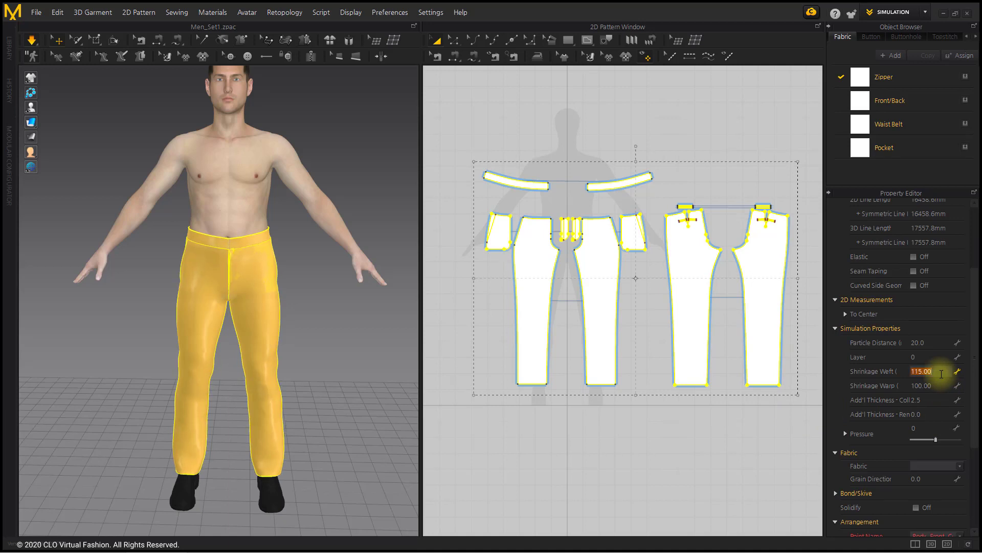
key("Return")
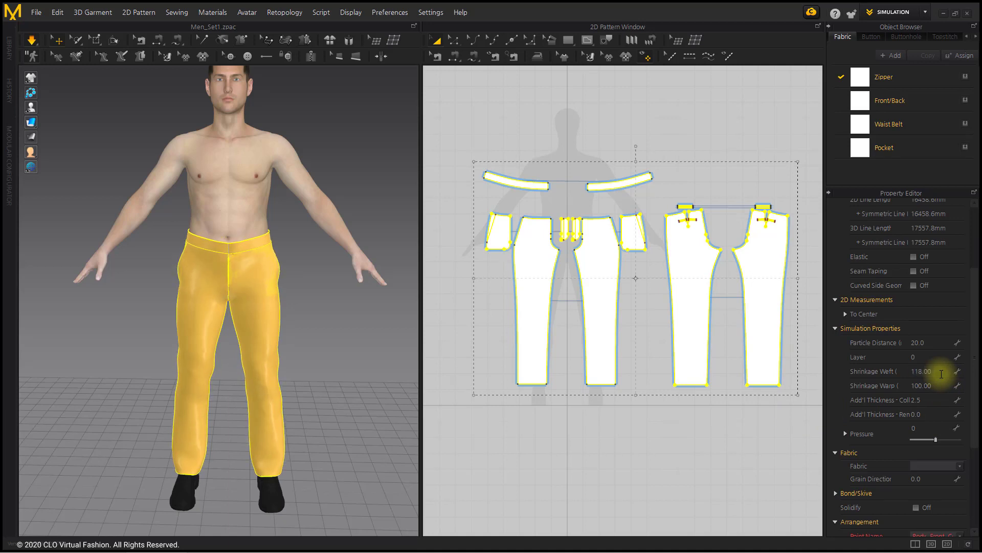
- Pull the simulated fabric at the front thighs, waist and lower legs to settle the wider trousers on the avatar
left_click_drag(265, 317, 267, 279)
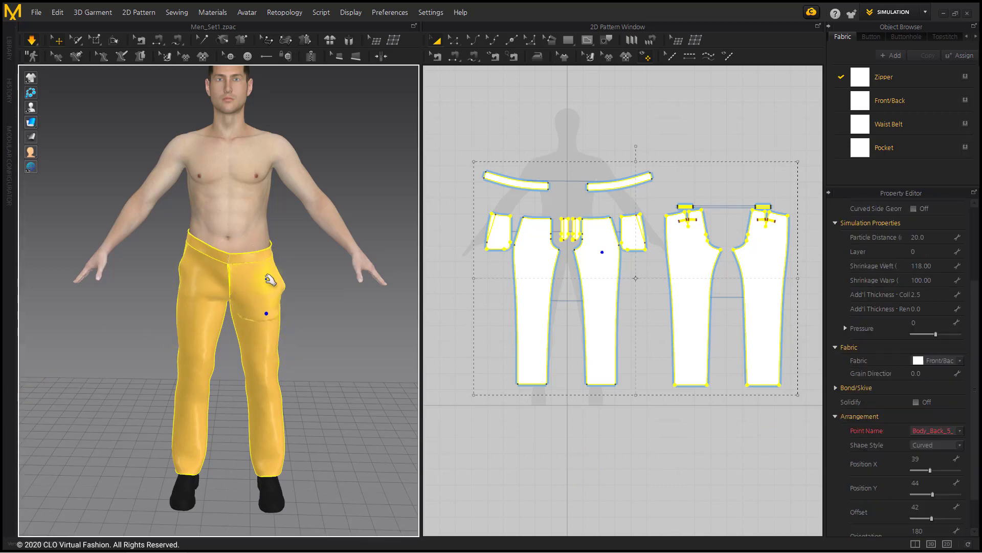
left_click_drag(270, 245, 278, 231)
left_click_drag(202, 297, 194, 384)
left_click_drag(272, 384, 292, 357)
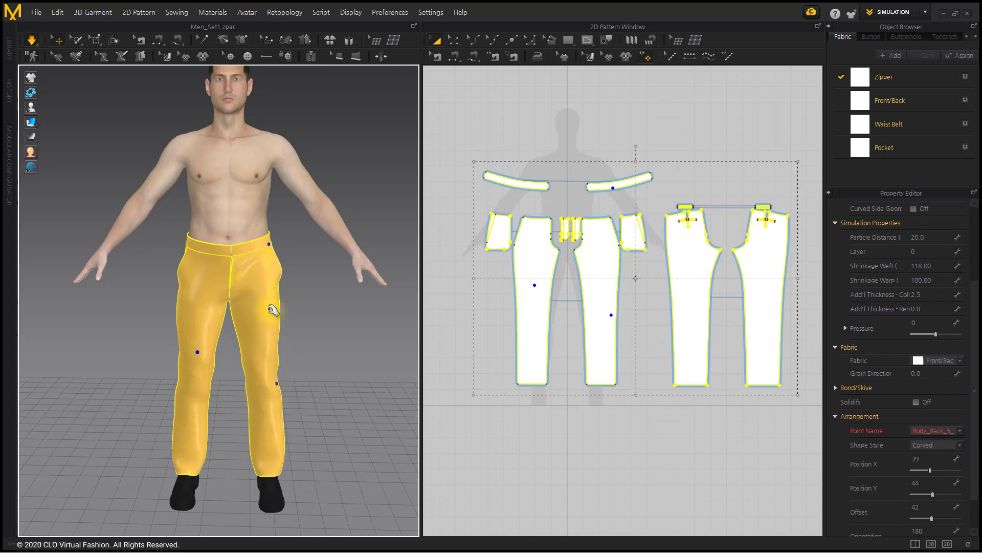
- Remove Strengthen from all trouser patterns and clear the selection
right_click(270, 307)
left_click(320, 115)
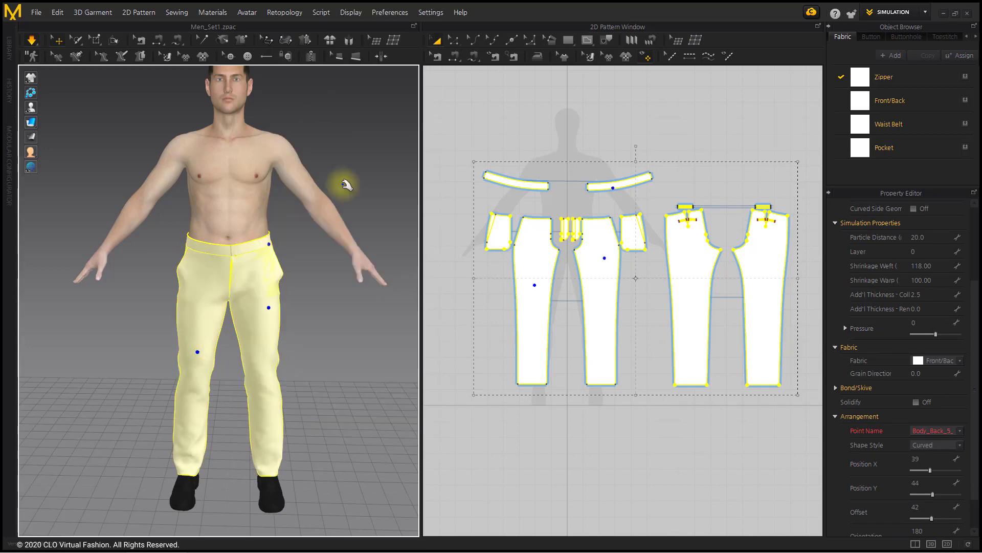
left_click(329, 324)
- Pull the fabric on the back of both legs, the seat and the rear waist belt to even out the drape
right_click_drag(279, 311, 164, 329)
left_click(268, 340)
left_click(282, 373)
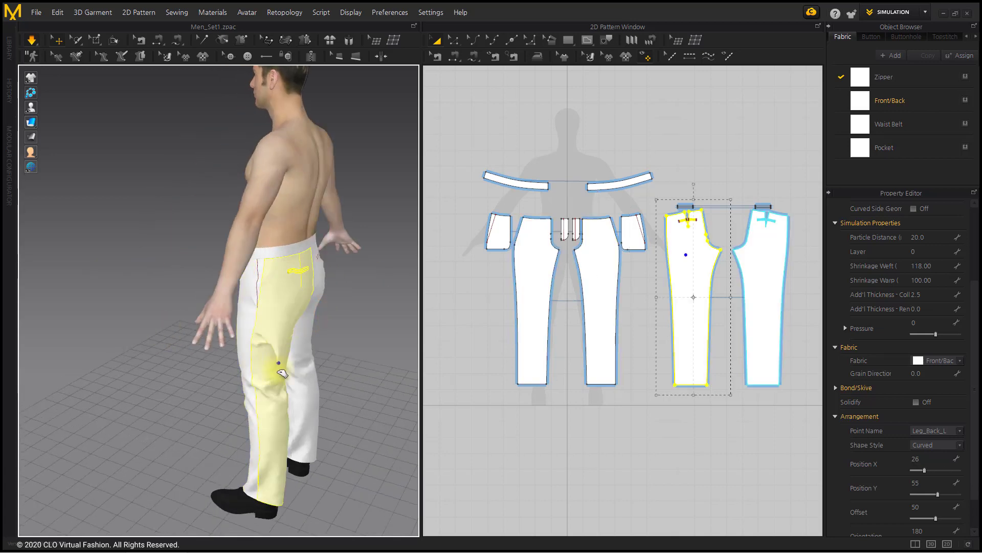
right_click_drag(323, 318, 307, 318)
left_click(376, 360)
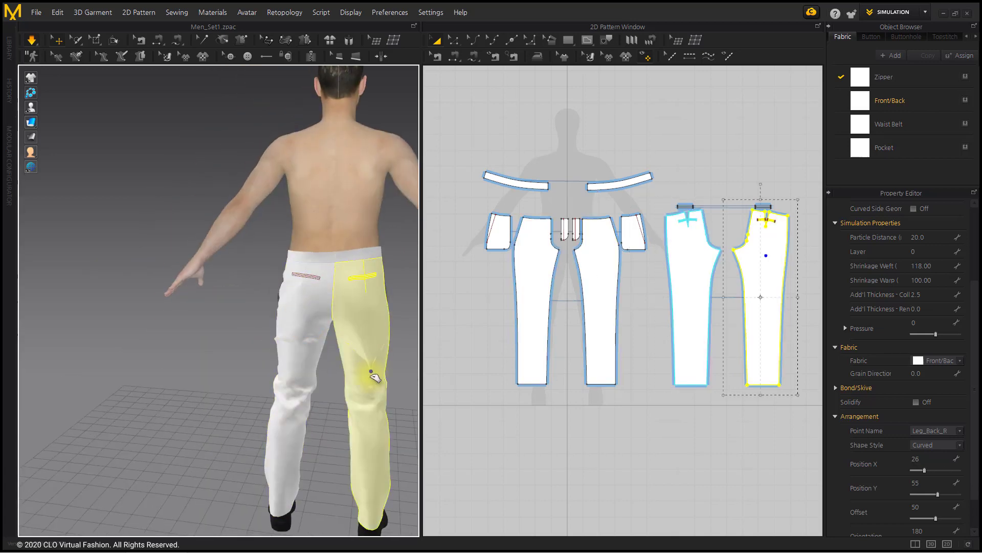
left_click_drag(369, 379, 364, 339)
left_click_drag(382, 294, 404, 239)
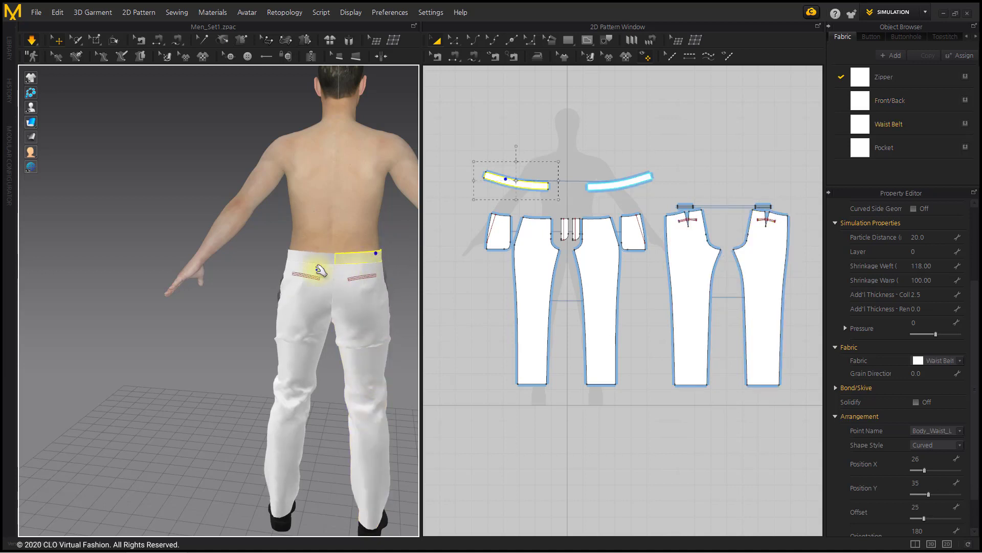
left_click_drag(316, 269, 318, 373)
- Tug the lower back of both trouser legs to settle the wrinkles around the knees and calves
middle_click_drag(318, 373, 285, 333)
right_click_drag(285, 333, 316, 325)
left_click_drag(256, 323, 246, 406)
left_click(330, 410)
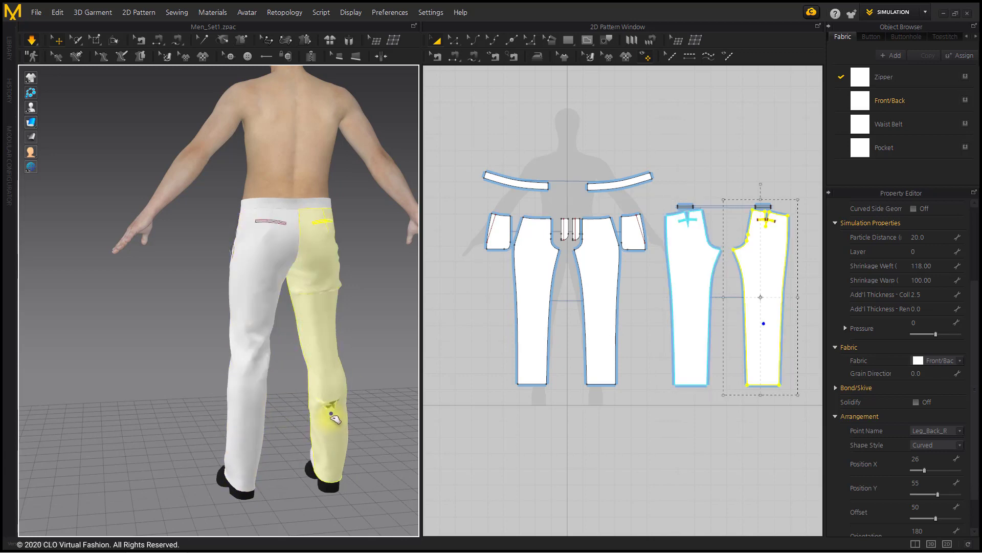
- Settle the fabric on both front leg panels and examine the hem length over the shoe from the side
right_click_drag(330, 324, 285, 357)
left_click(260, 360)
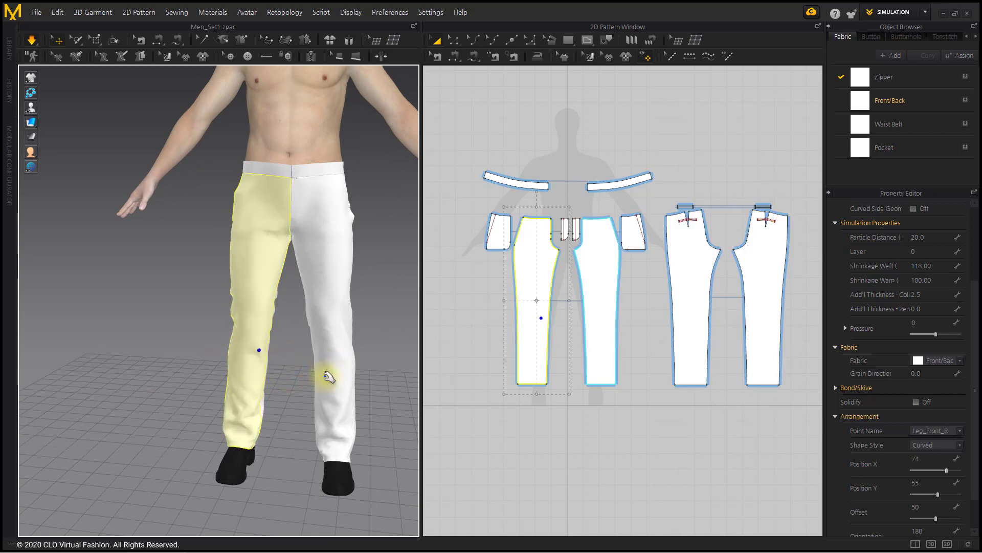
left_click(340, 402)
right_click_drag(340, 402, 278, 344)
scroll(320, 366, "up", 5)
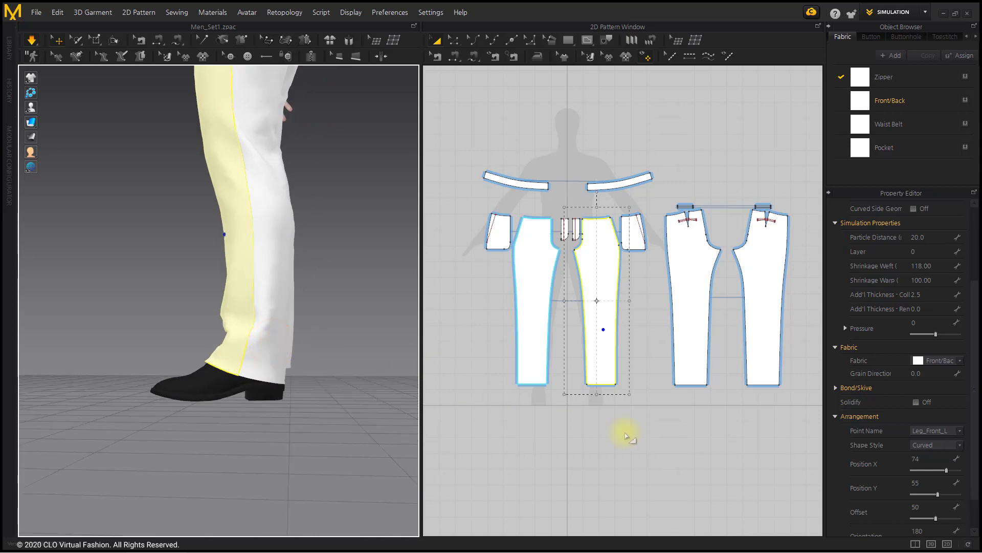
- Shorten the trouser legs by moving the front and back hem edges up about 32 mm and then another 26 mm
left_click(592, 453)
left_click(453, 40)
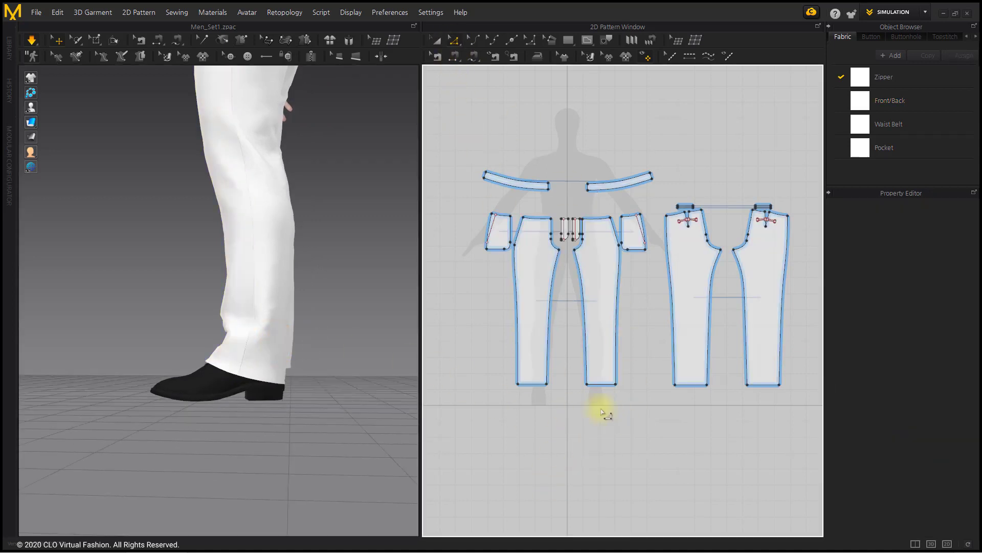
left_click(597, 384)
scroll(687, 387, "up", 3)
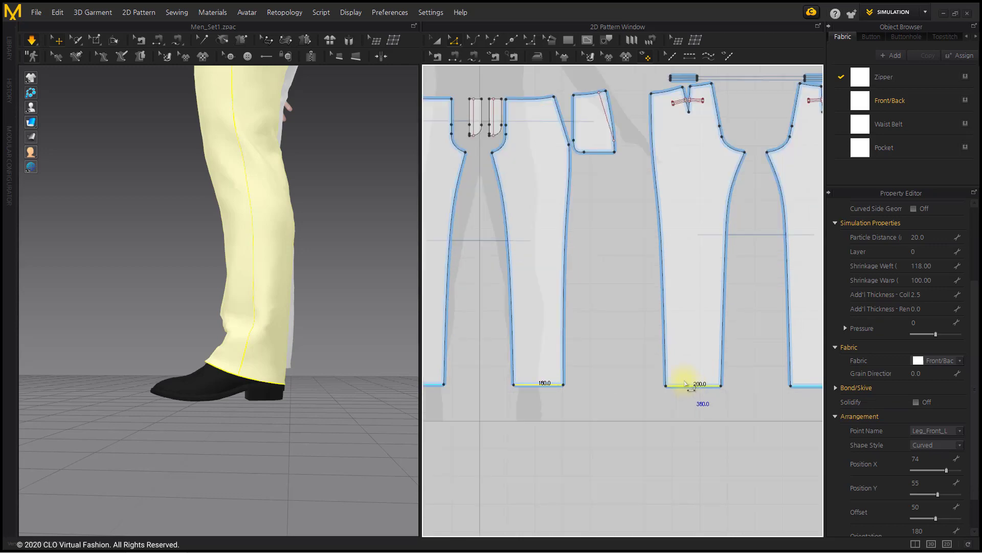
left_click_drag(672, 361, 669, 350)
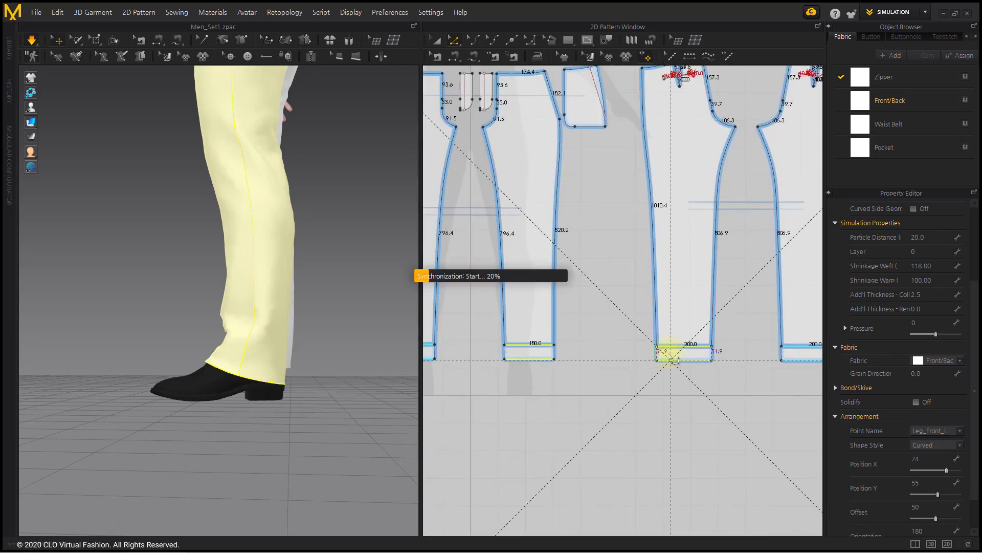
left_click_drag(670, 358, 673, 340)
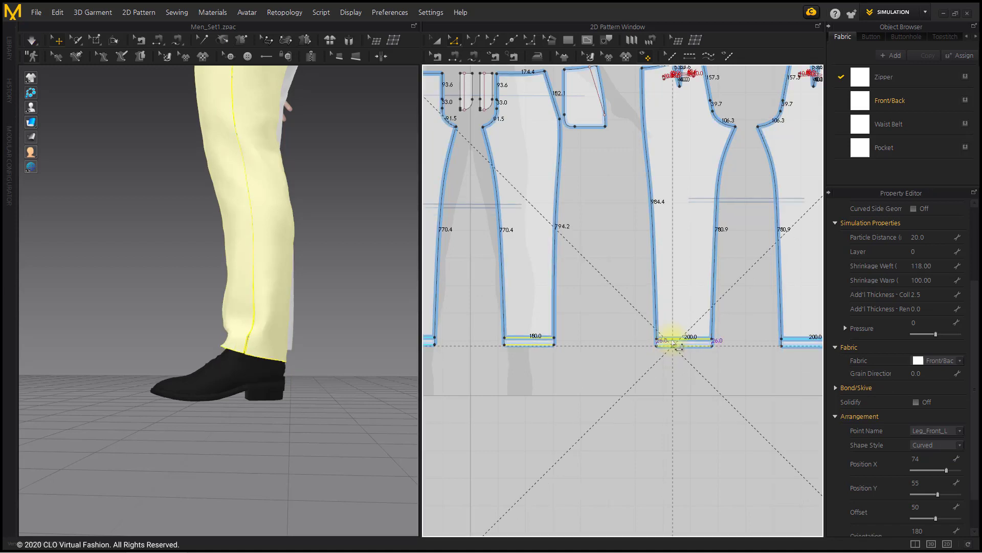
left_click(671, 409)
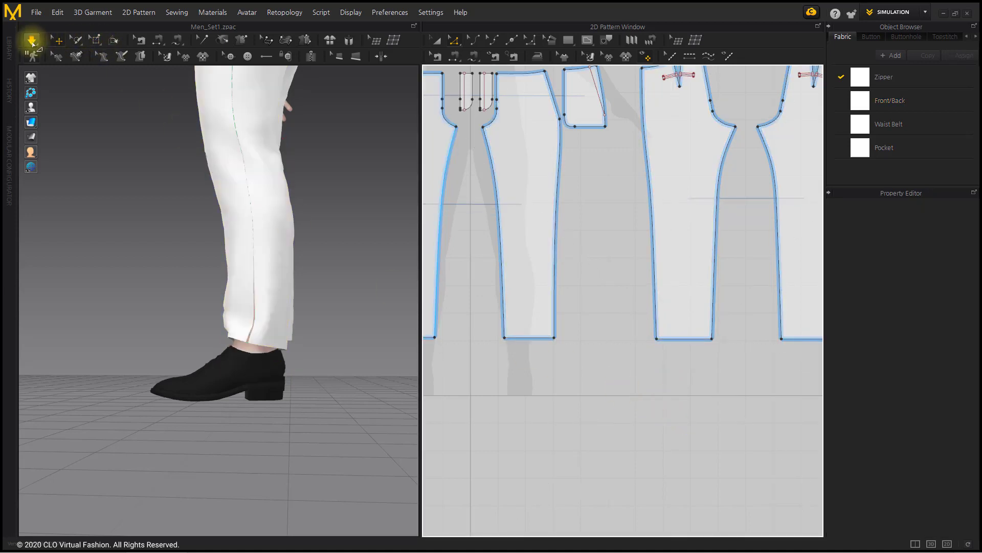
- Simulate the shortened trousers and pull both lower legs at the back so the hems hang straight
left_click(32, 40)
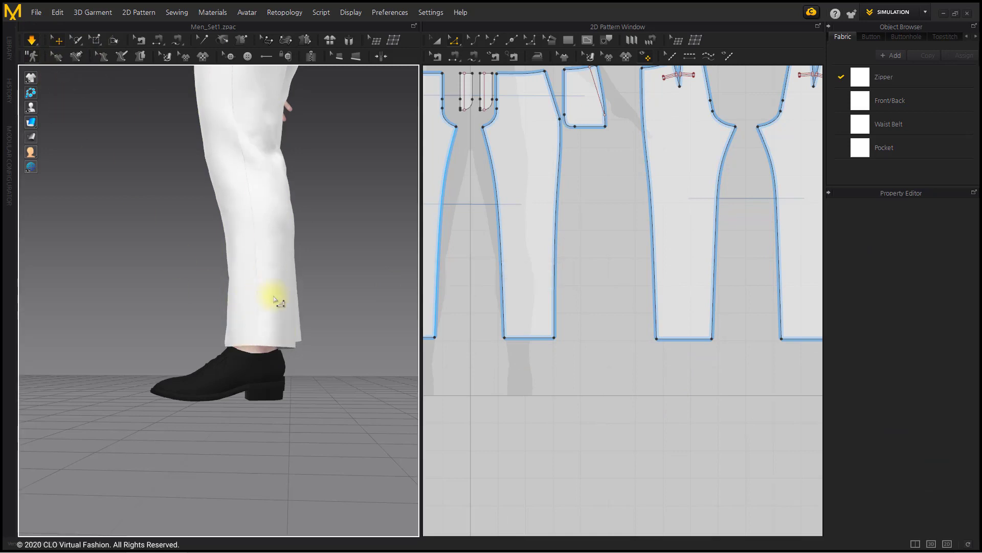
left_click_drag(274, 296, 270, 357)
right_click_drag(314, 340, 407, 241)
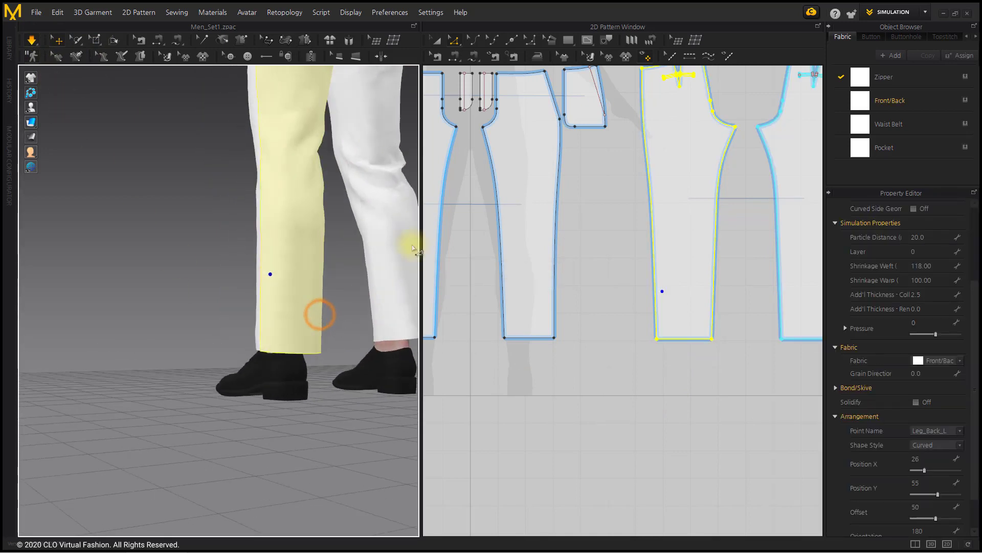
left_click(398, 321)
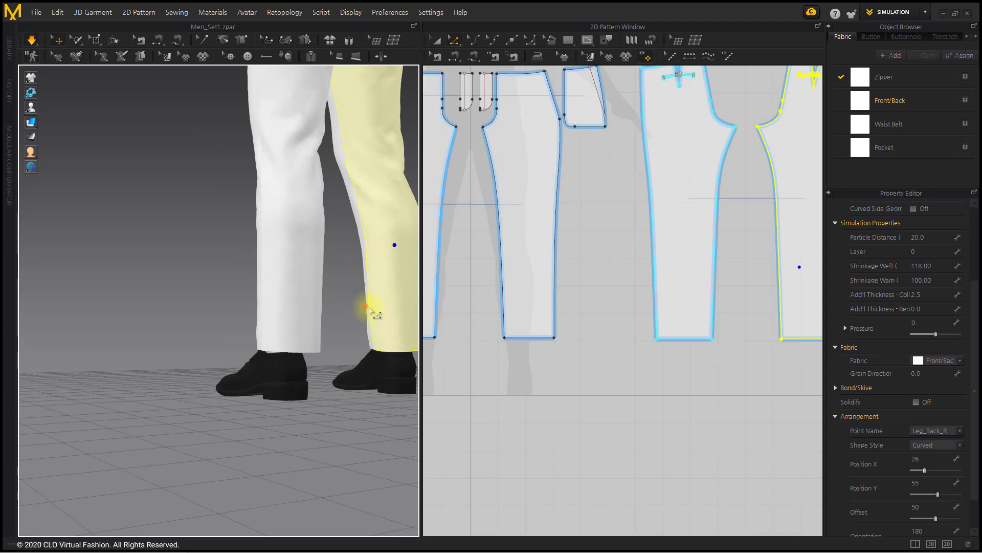
right_click_drag(367, 306, 190, 281)
left_click(335, 256)
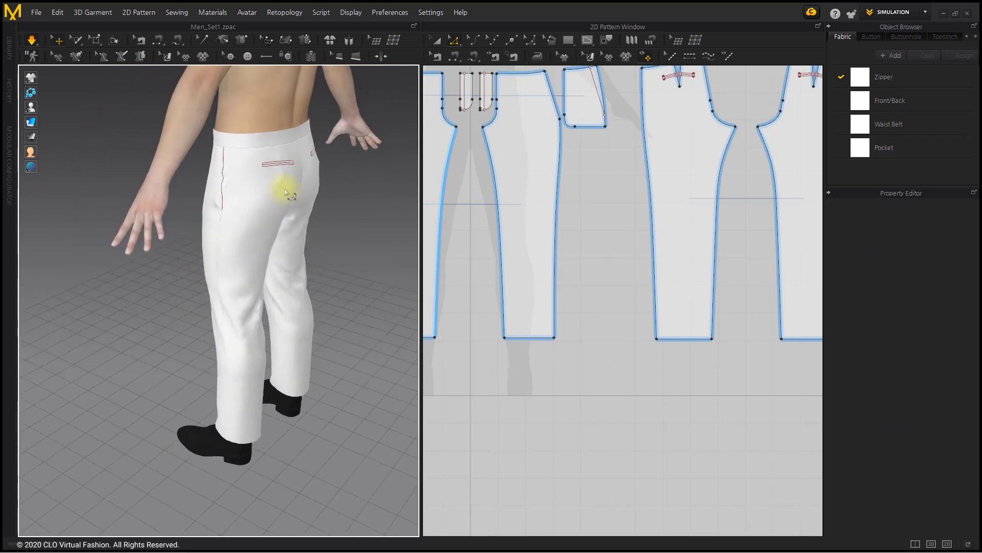
- Shrink the fabric at the back dart tip using the Steam Brush at -3% shrinkage, 70 mm size and 70% hardness
scroll(285, 228, "up", 5)
scroll(298, 246, "up", 1)
middle_click_drag(298, 246, 257, 321)
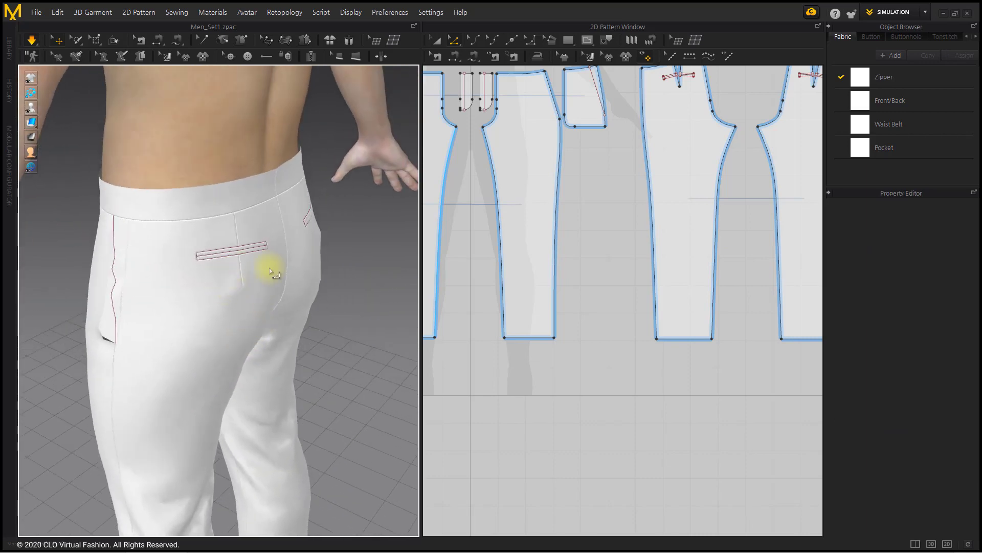
middle_click_drag(624, 259, 506, 399)
scroll(601, 261, "up", 5)
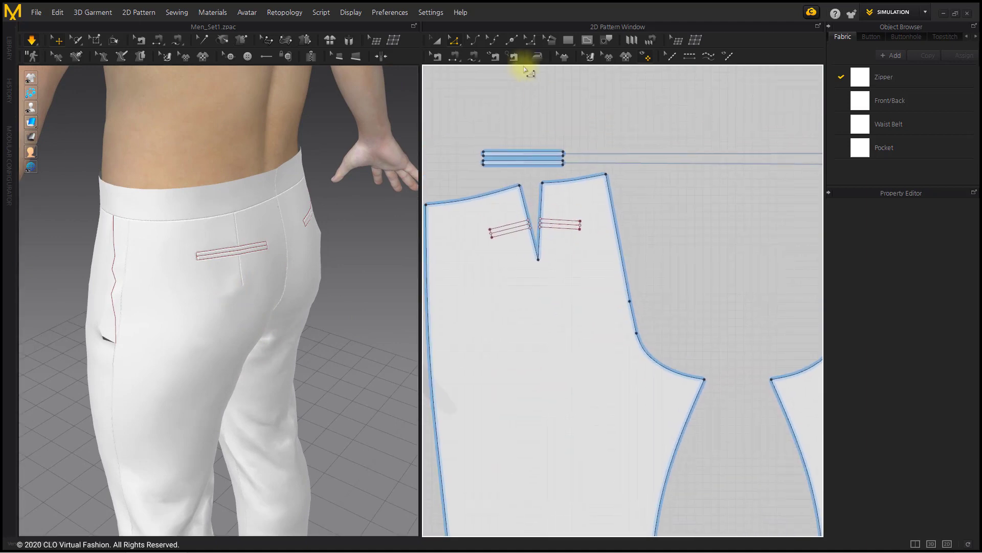
left_click(538, 56)
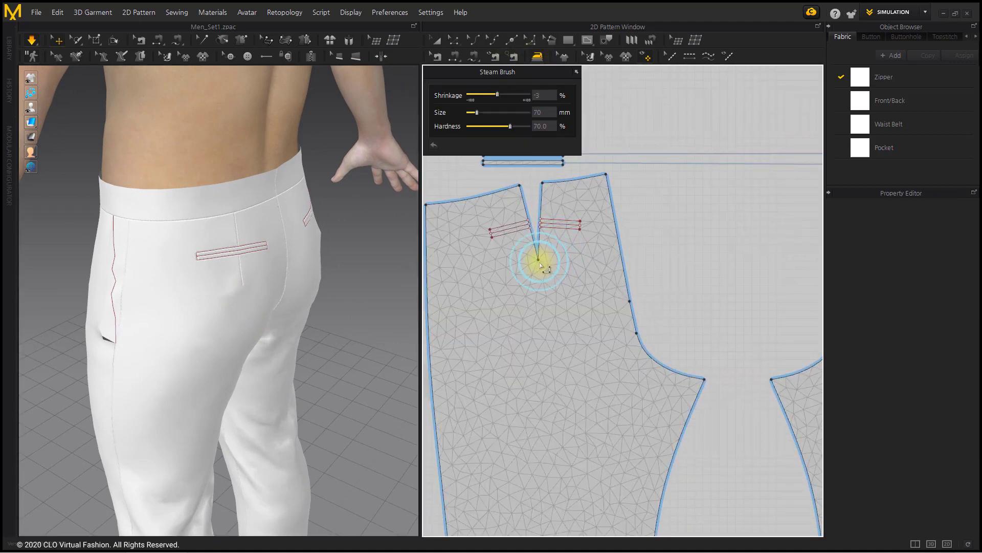
left_click(542, 265)
left_click(542, 265)
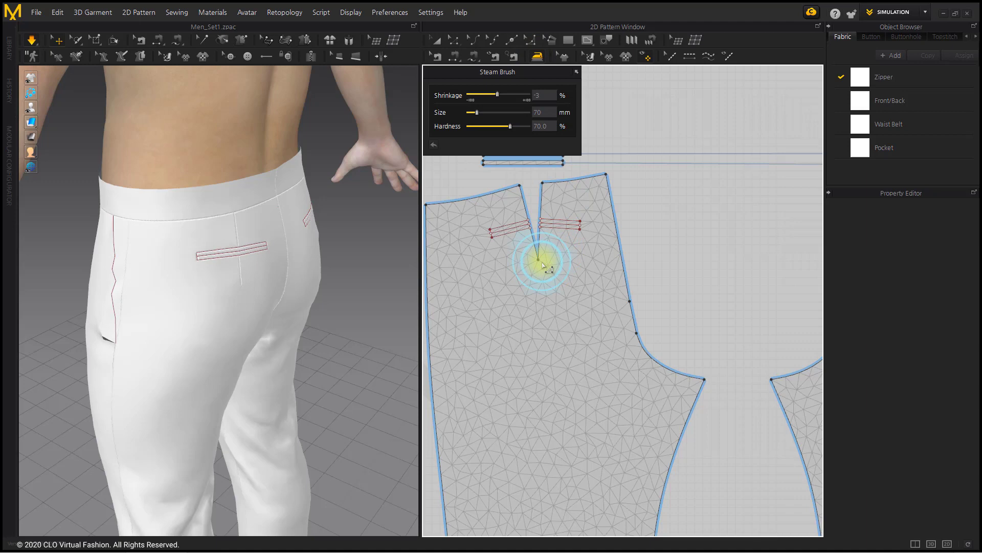
left_click(436, 40)
- Check the trousers from the front, and apply Strengthen to all trouser patterns
mouse_move(281, 268)
right_mouse_down()
mouse_move(324, 262)
mouse_move(266, 277)
mouse_move(358, 269)
mouse_move(302, 287)
mouse_move(351, 281)
mouse_move(262, 281)
mouse_move(287, 316)
right_mouse_up()
scroll(280, 266, "down", 4)
mouse_move(280, 266)
right_mouse_down()
mouse_move(289, 268)
mouse_move(284, 257)
right_mouse_up()
scroll(554, 329, "down", 5)
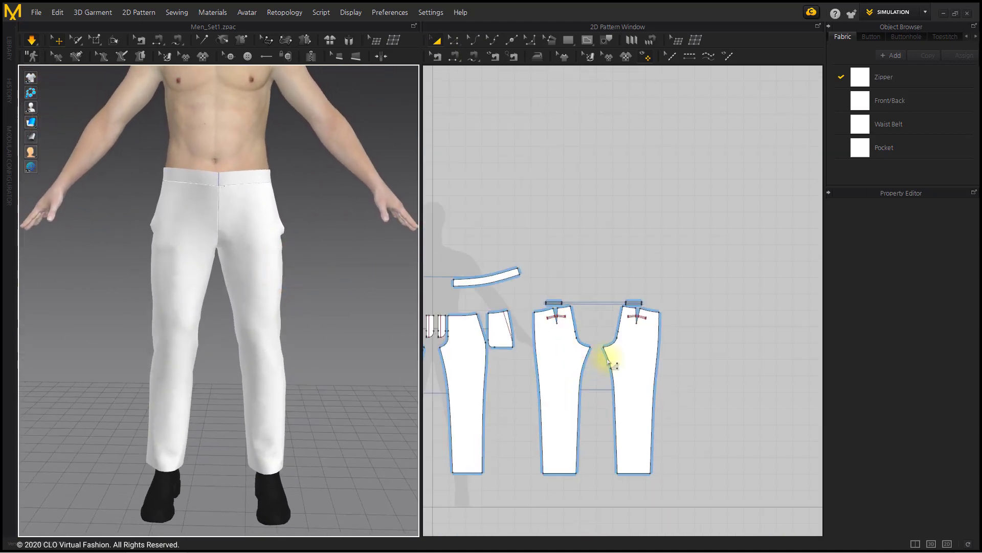
right_click_drag(674, 315, 671, 308)
right_click_drag(626, 352, 628, 310)
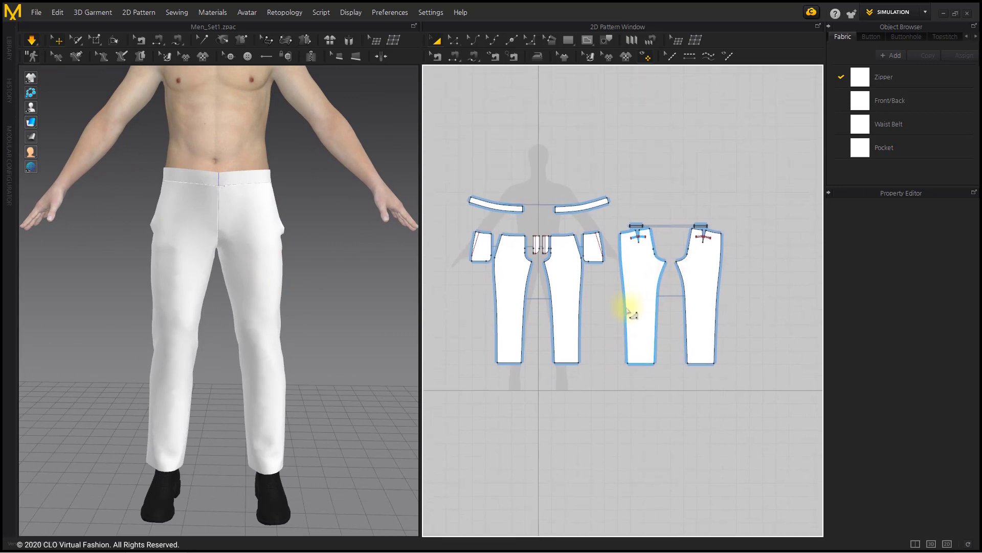
left_click_drag(776, 406, 423, 158)
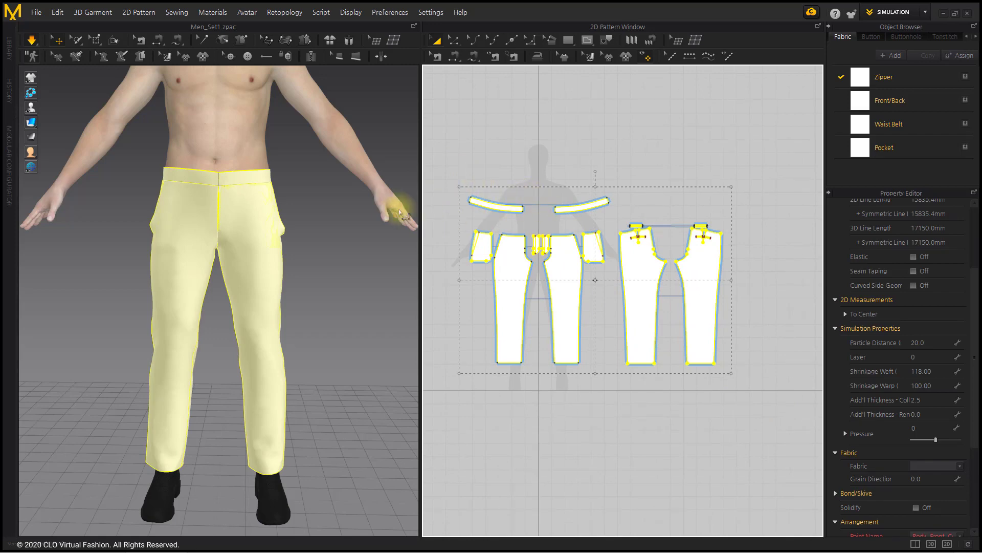
right_click(262, 230)
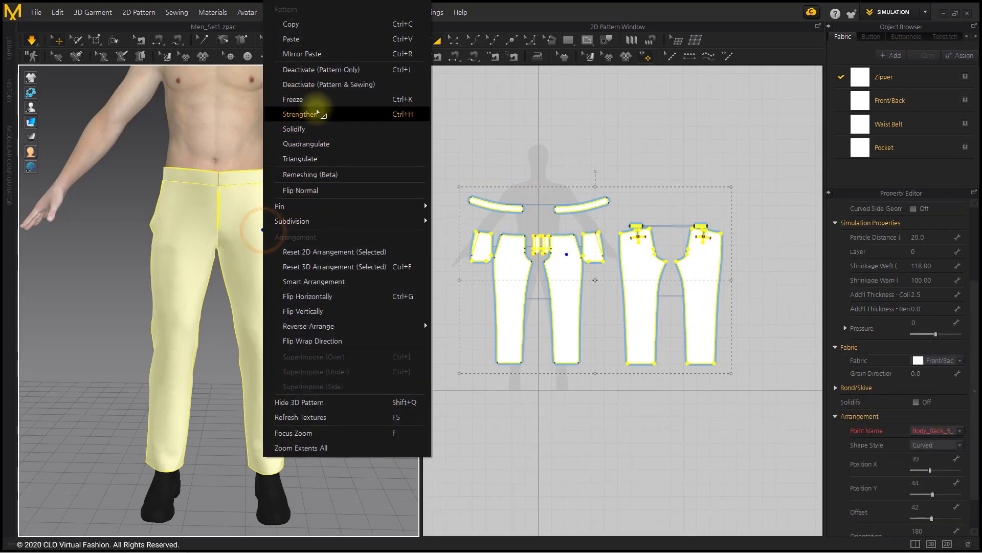